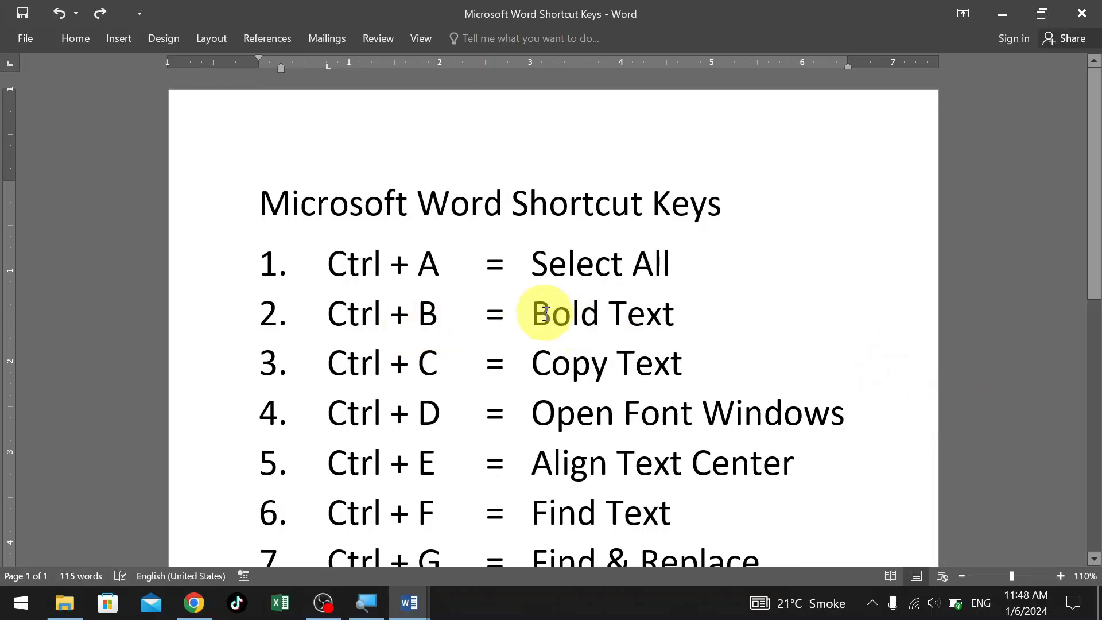
Switch to the "application" document and select all of its text.
scroll(505, 313, down, 8)
scroll(525, 384, up, 8)
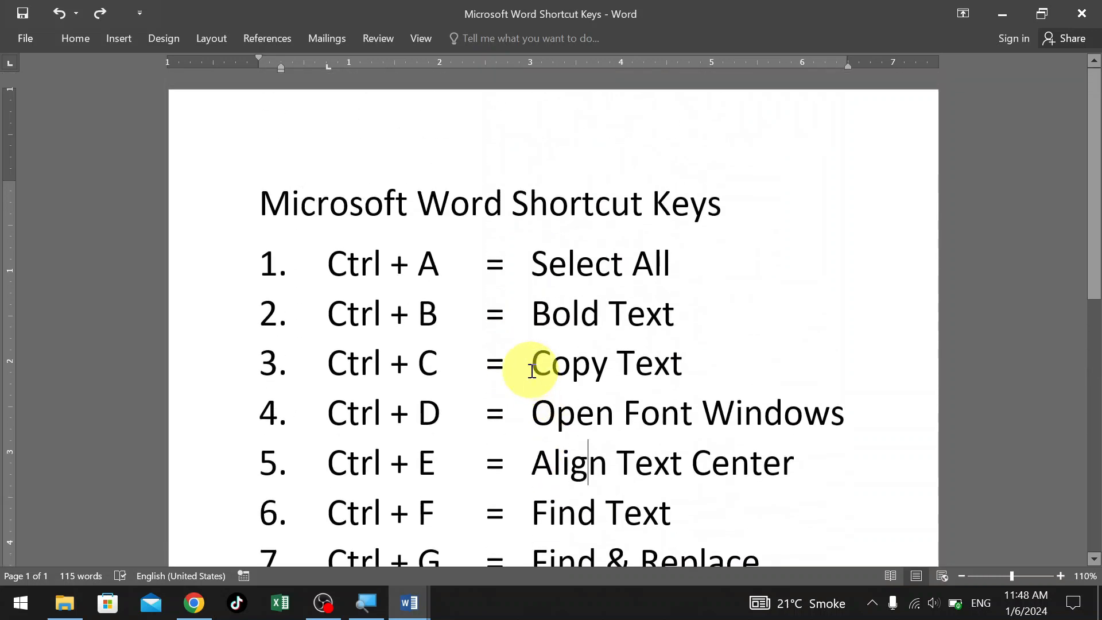
key(alt+Tab)
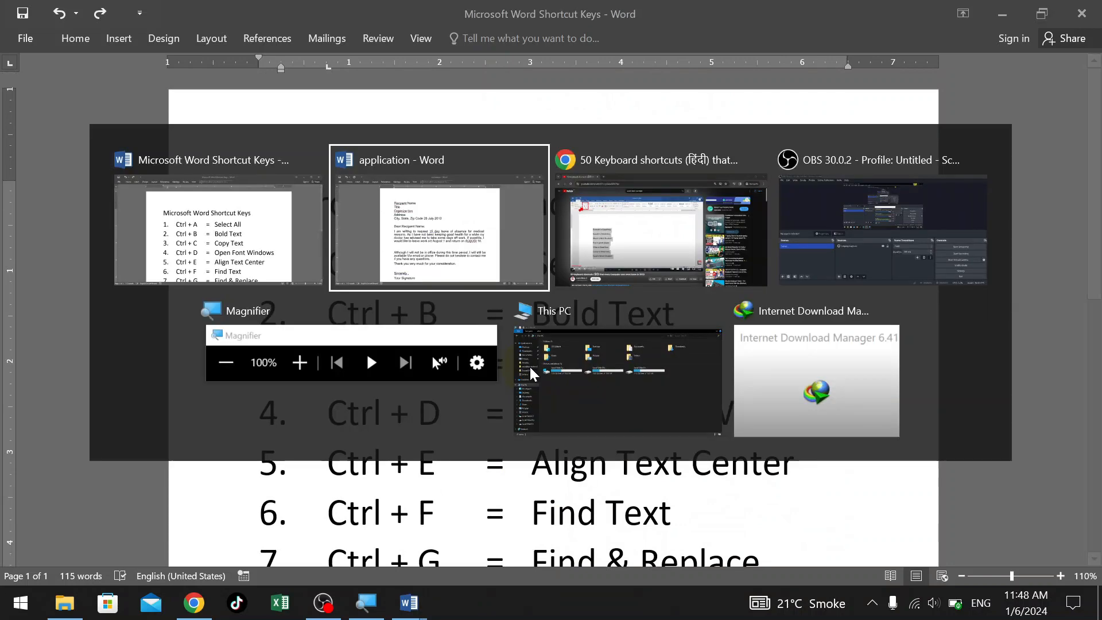
scroll(715, 384, up, 2)
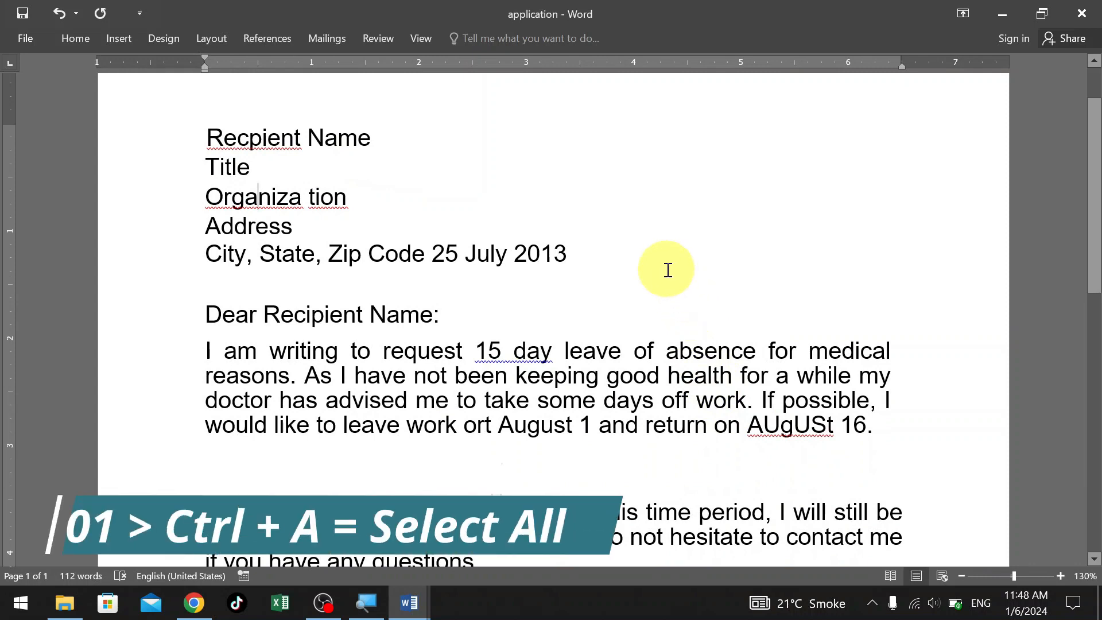
key(ctrl+a)
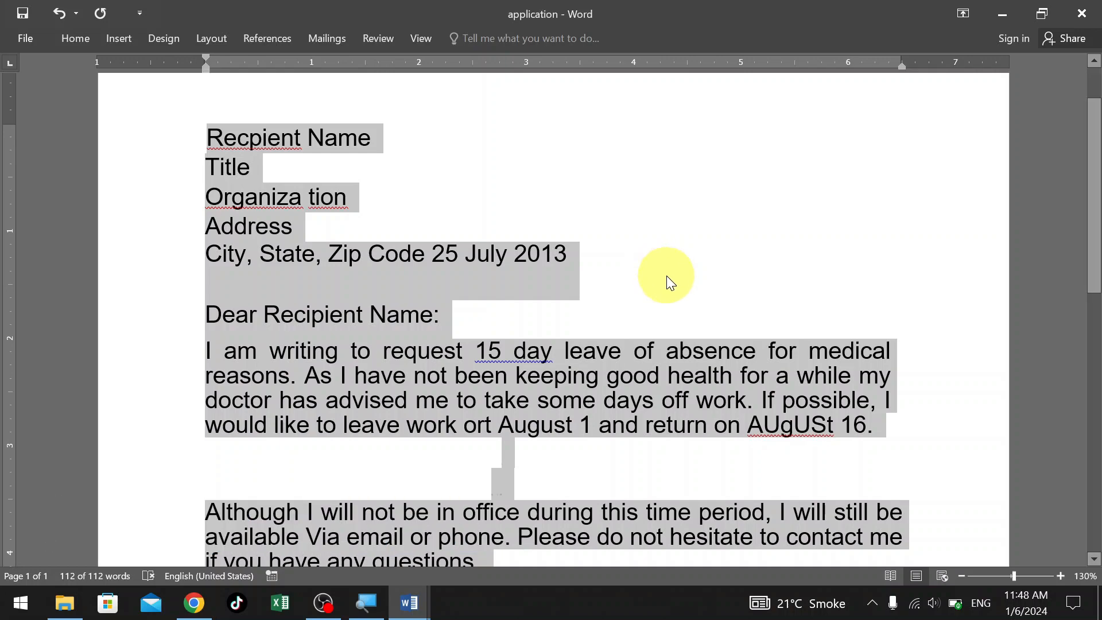
Reselect all the text of the letter and expand the ribbon so its commands stay displayed.
scroll(666, 275, down, 8)
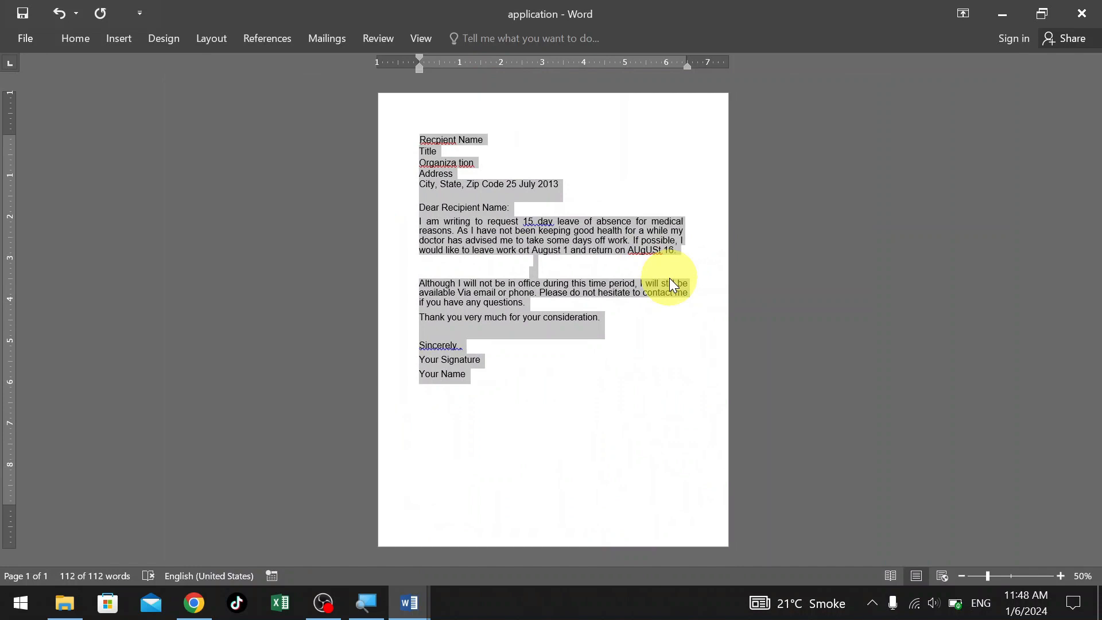
click(669, 278)
key(ctrl+a)
scroll(669, 278, up, 4)
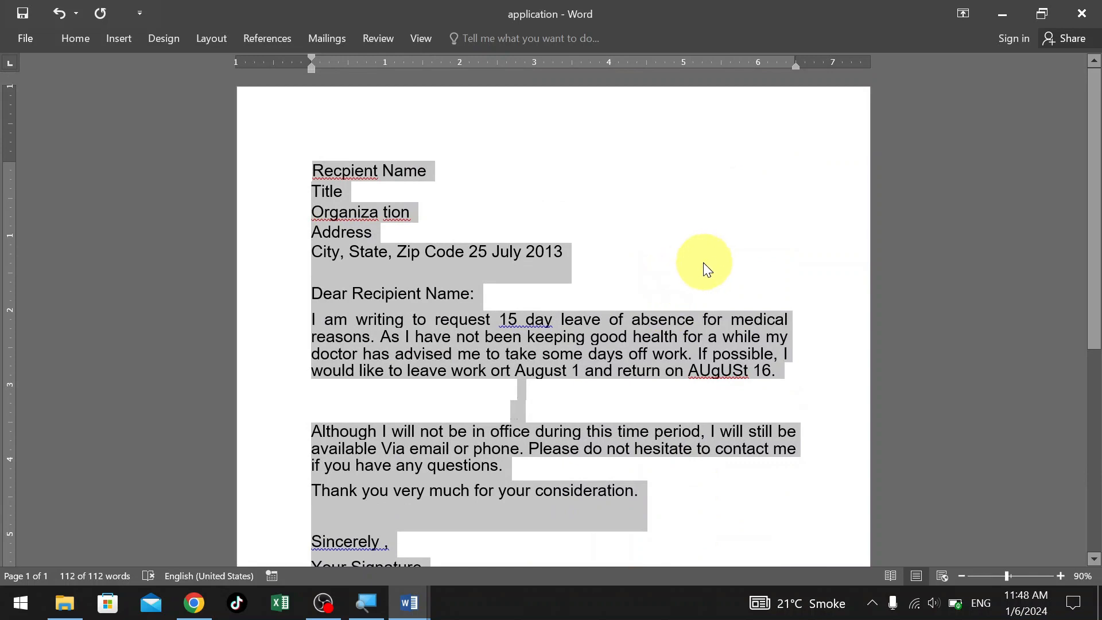
key(ctrl+F1)
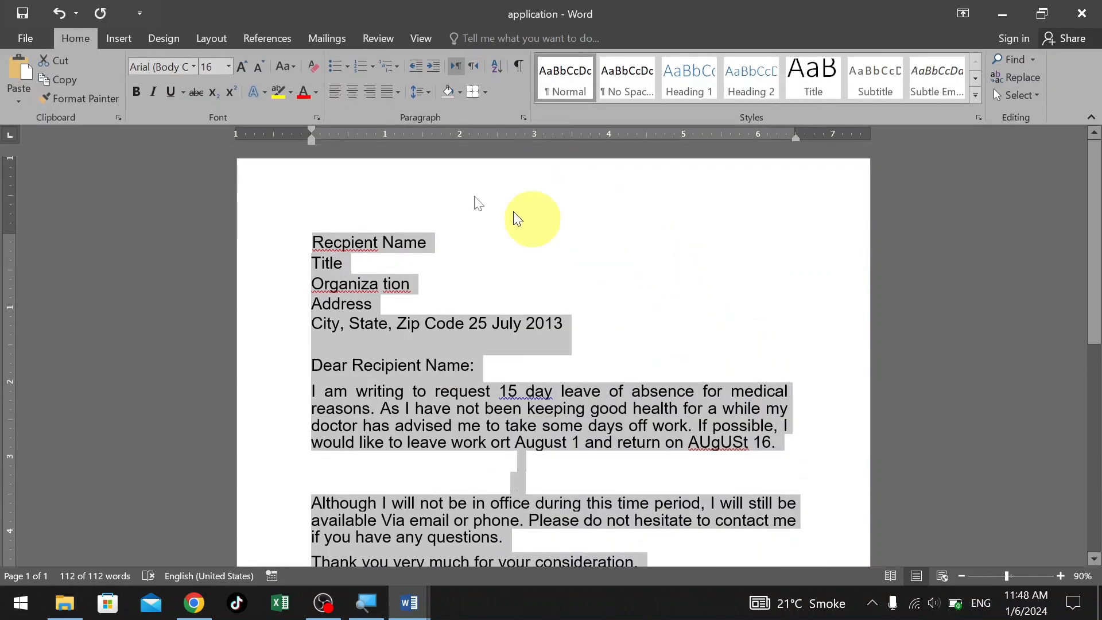
Try italic, underline and bold on the whole letter, undo or remove the formatting, and deselect the text.
click(153, 92)
click(171, 92)
click(153, 92)
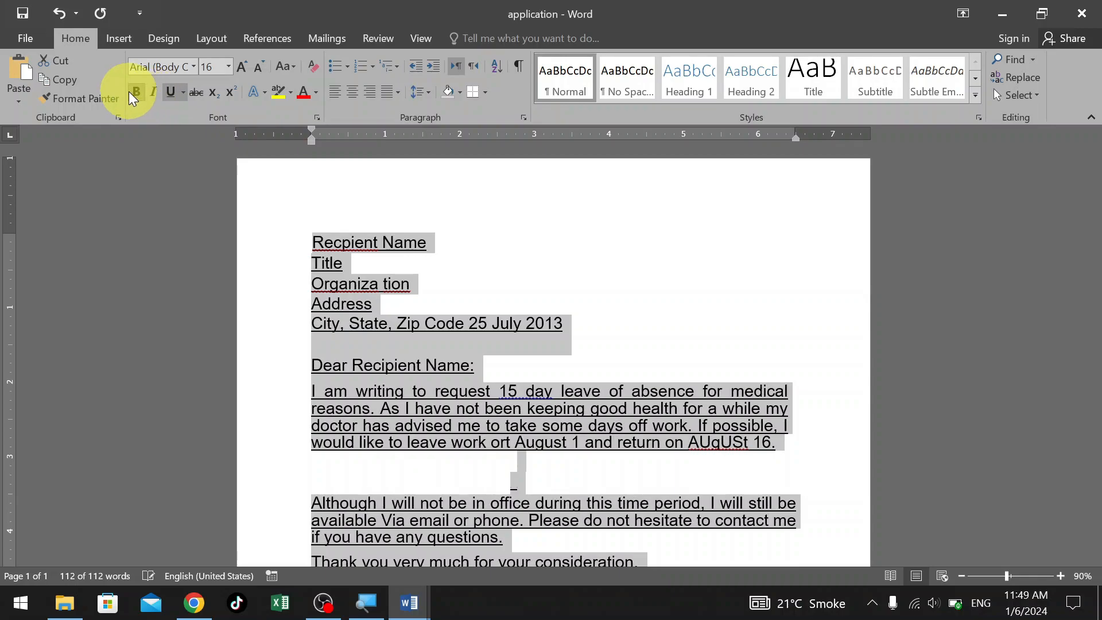
click(129, 92)
key(ctrl+z)
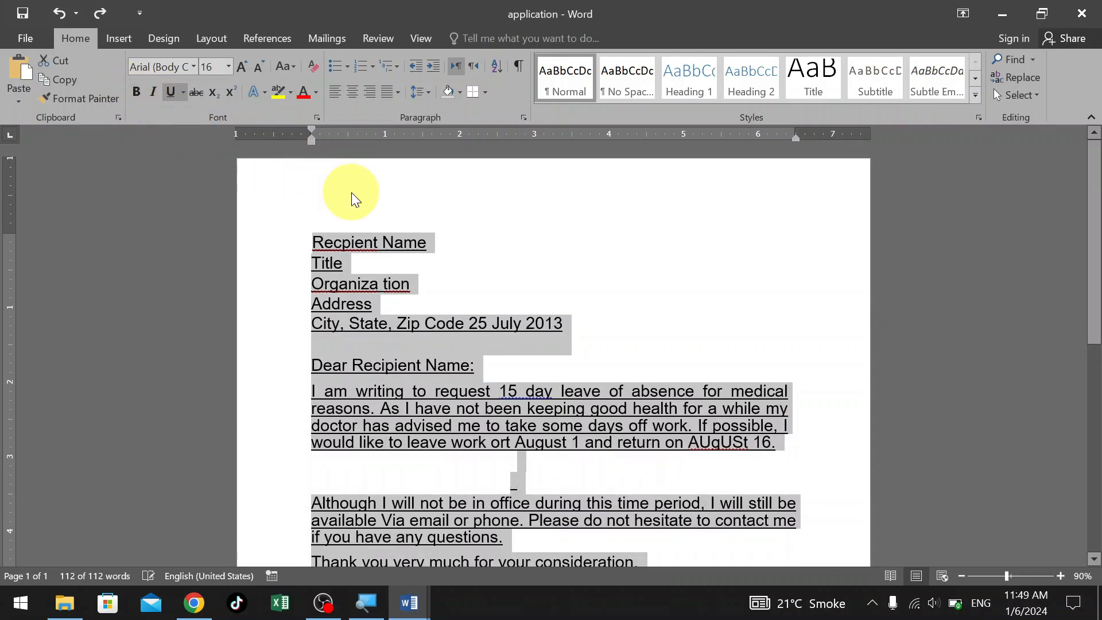
key(ctrl+u)
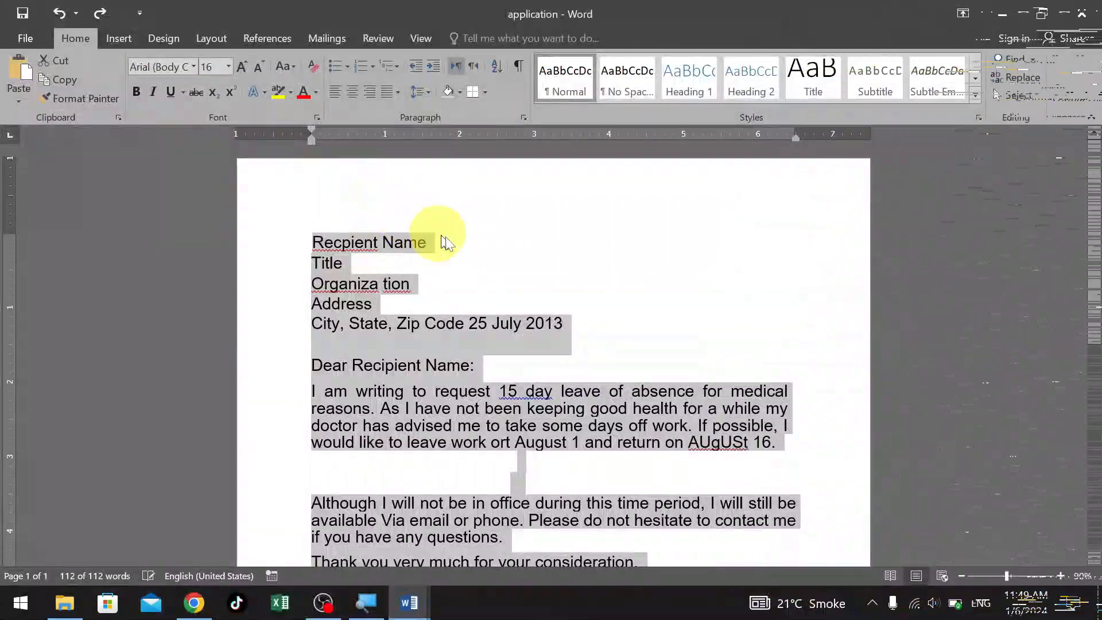
click(492, 356)
Make all the text of the letter bold, undo the formatting and deselect the text.
scroll(488, 347, up, 4)
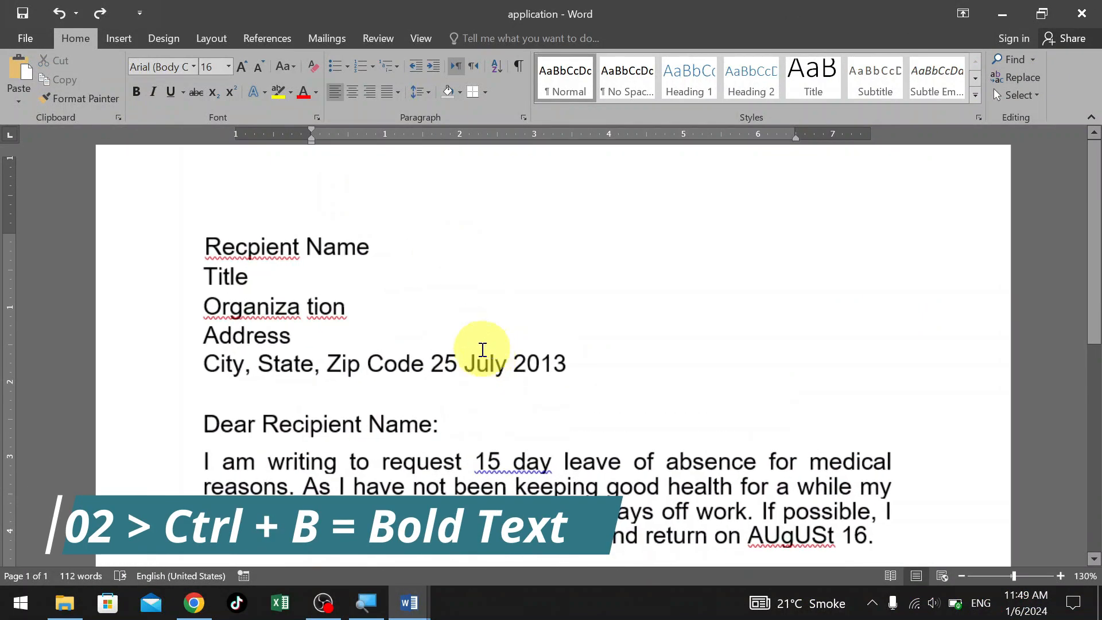
scroll(458, 342, down, 7)
scroll(451, 338, up, 7)
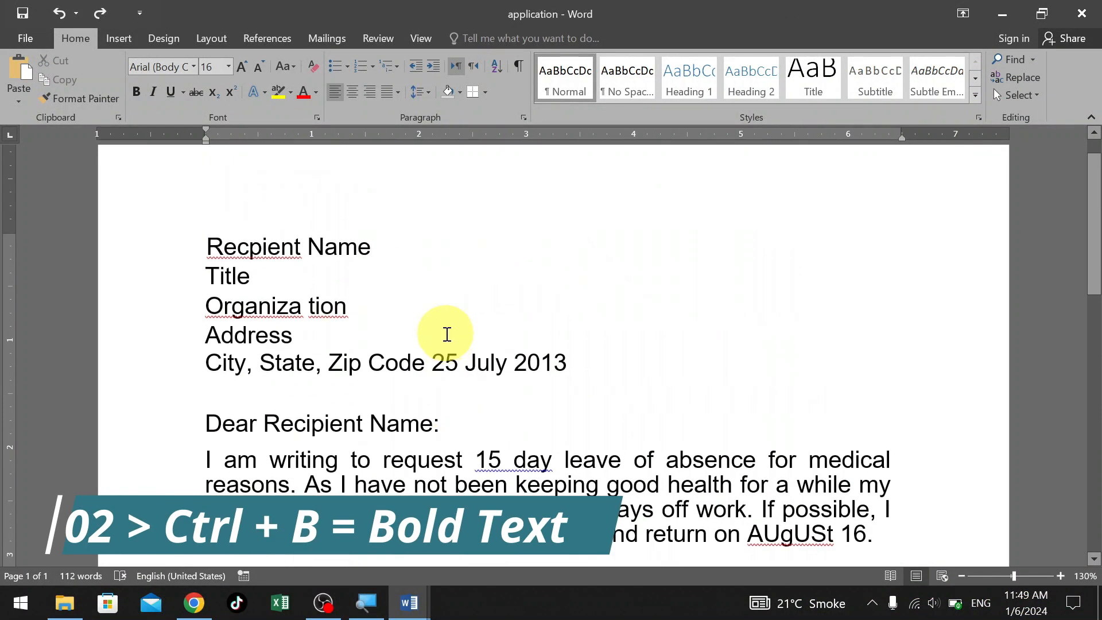
key(ctrl+a)
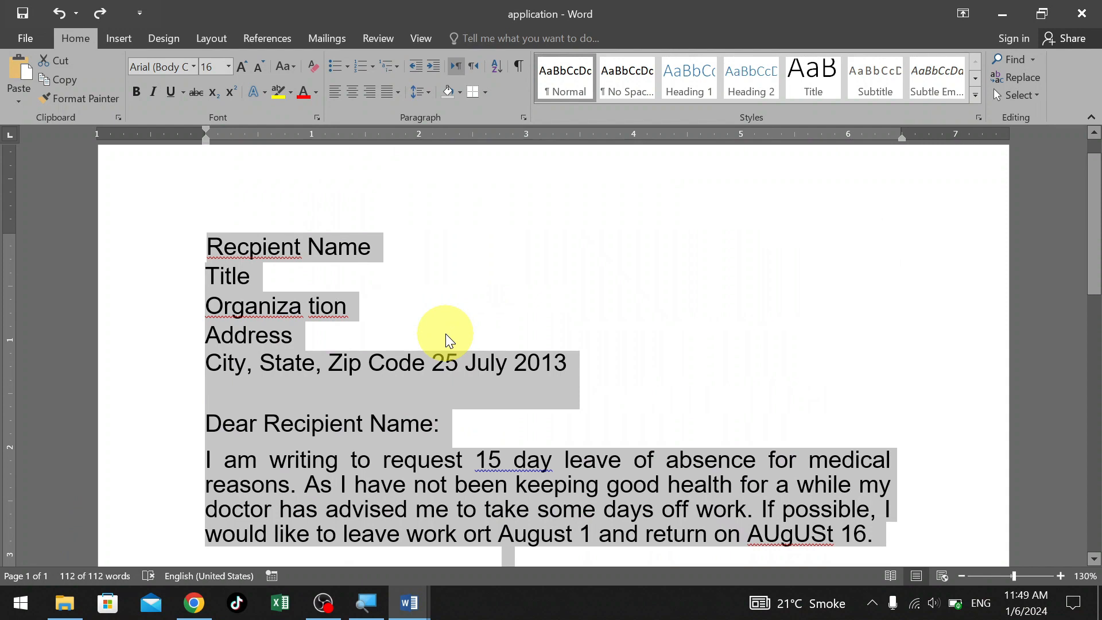
key(ctrl+b)
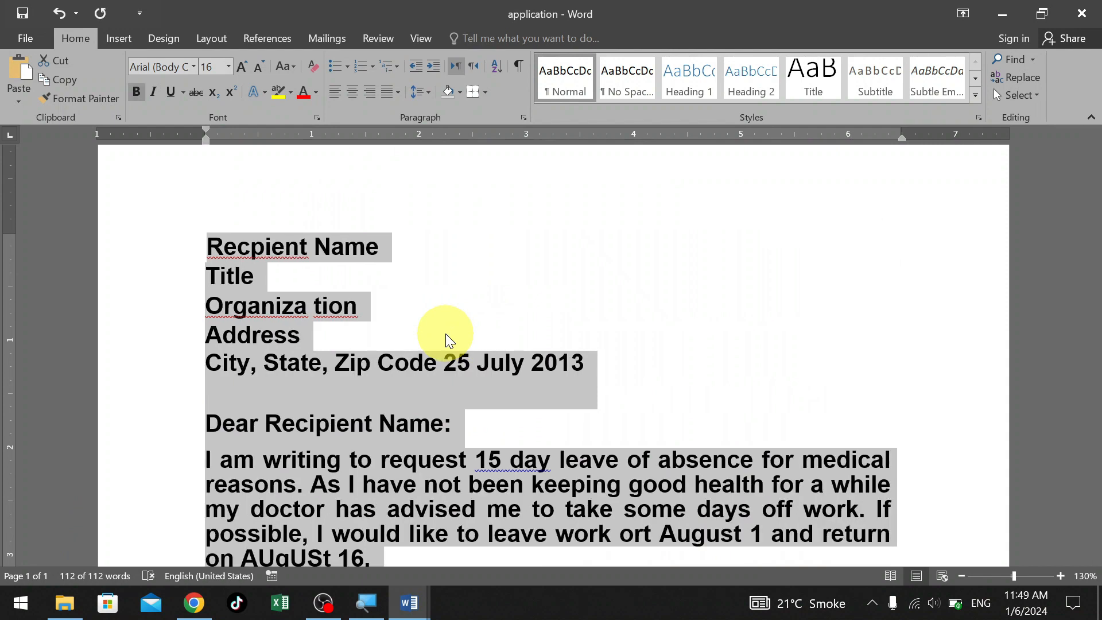
scroll(445, 334, down, 5)
scroll(444, 337, up, 6)
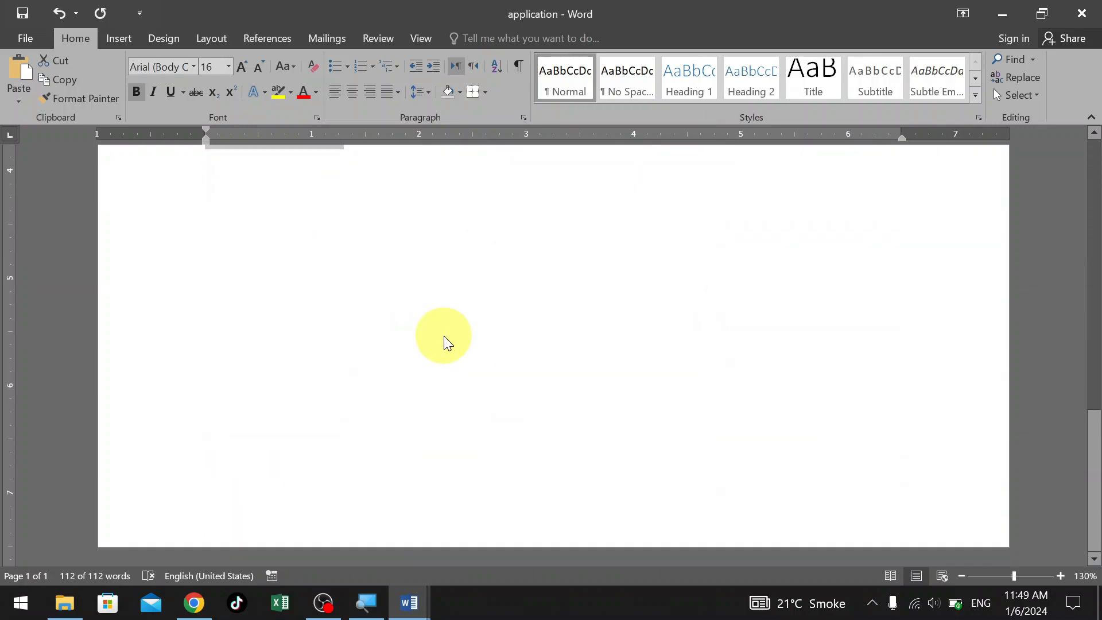
key(ctrl+z)
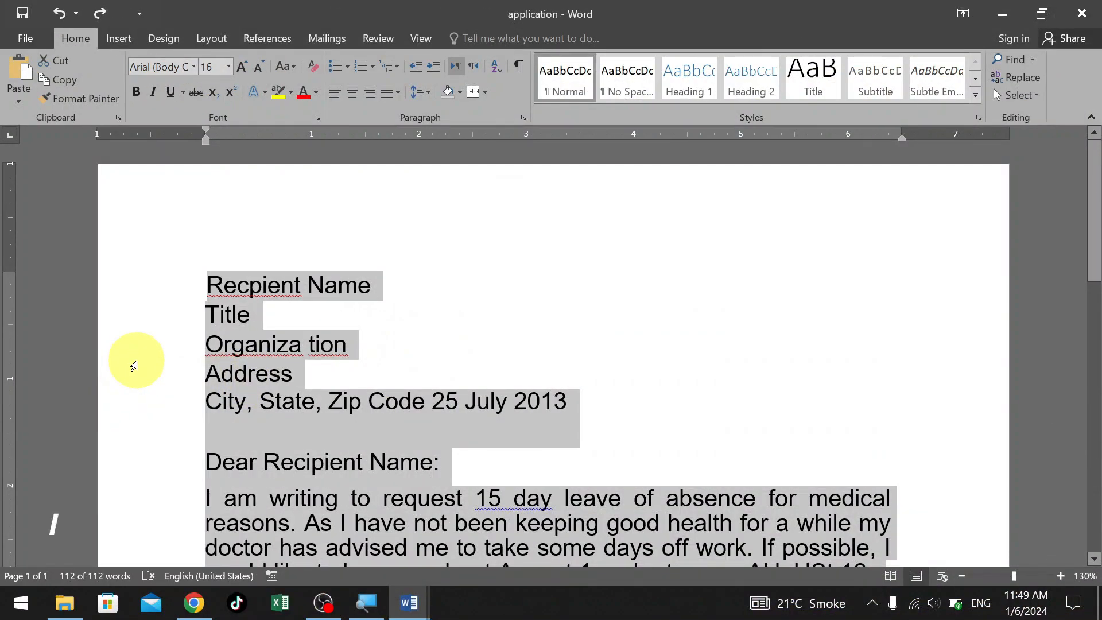
click(398, 322)
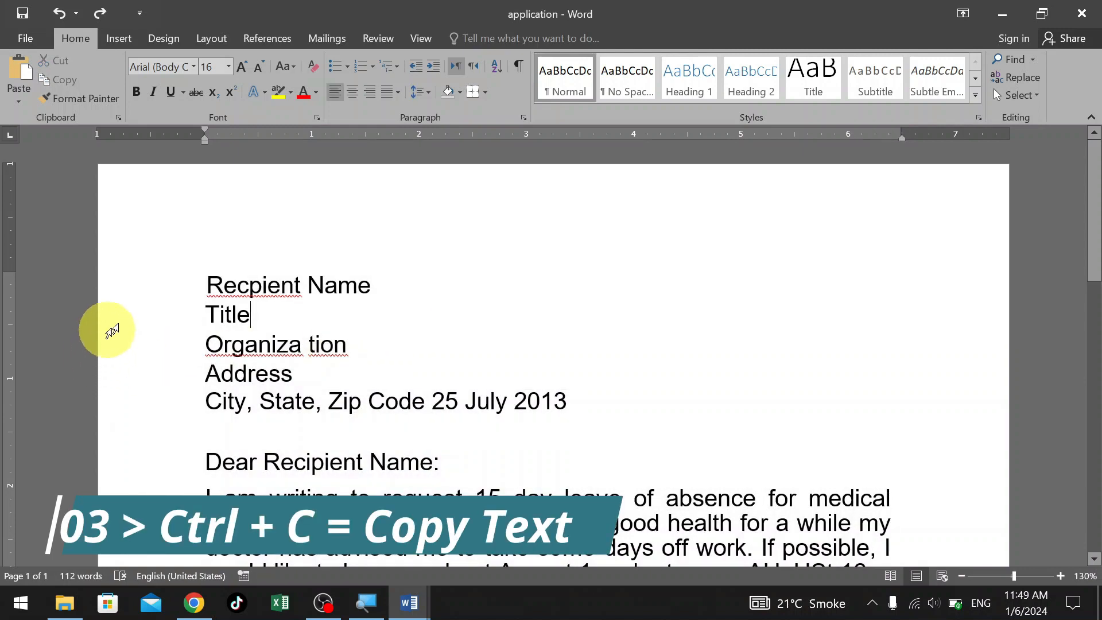
Copy the recipient block from "Recpient Name" through the city and date line, and paste it on a new line below "Your Name".
drag(143, 296, 153, 393)
key(ctrl+c)
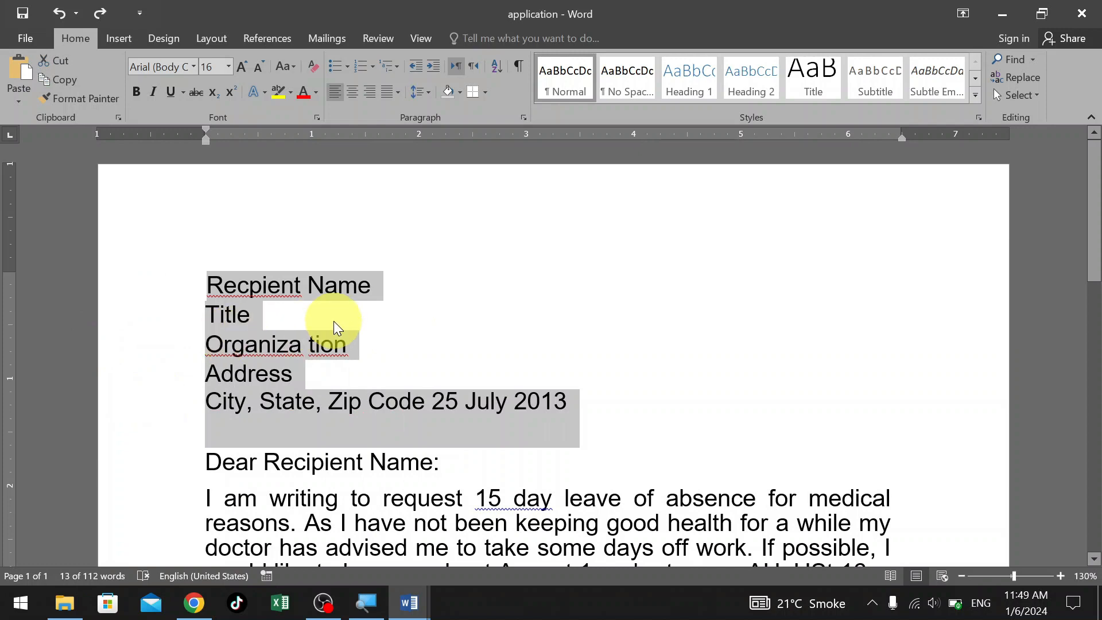
key(ctrl+End)
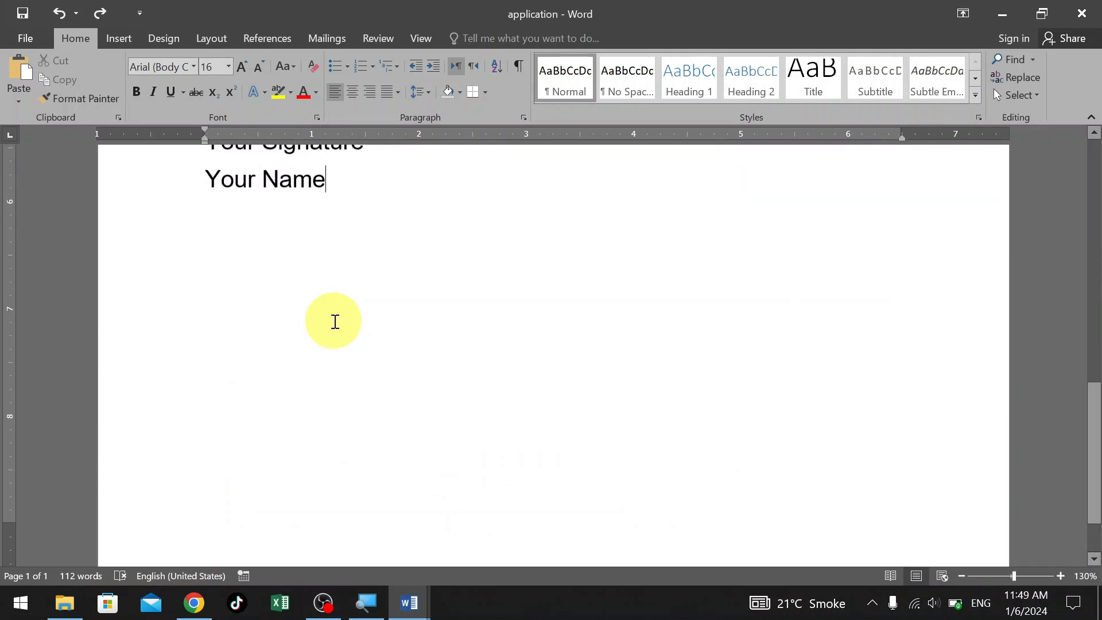
scroll(335, 322, up, 5)
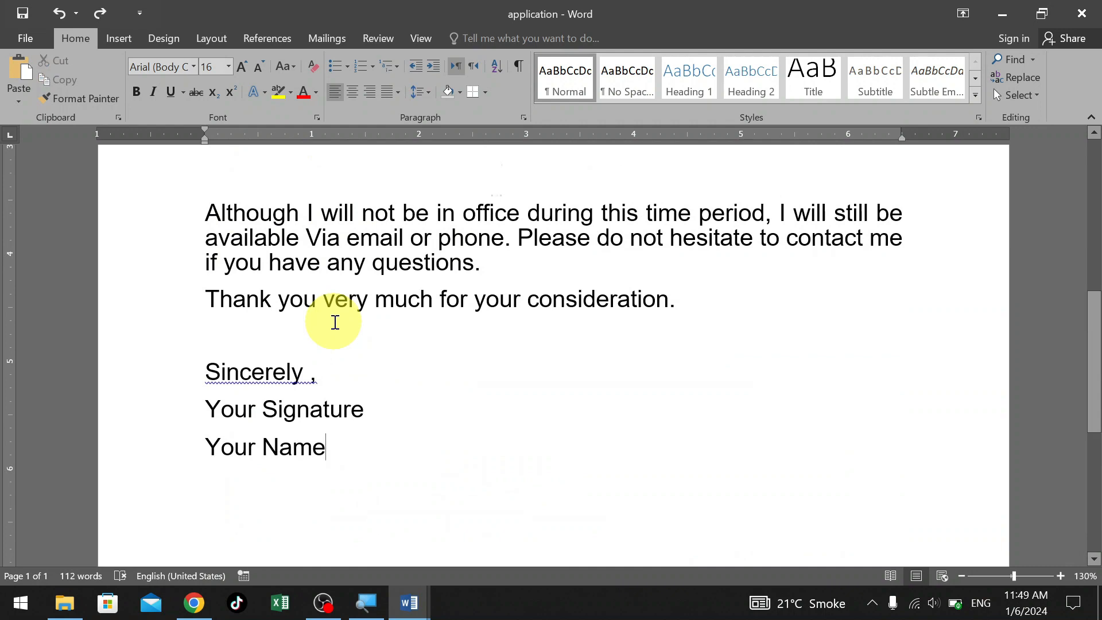
key(Return)
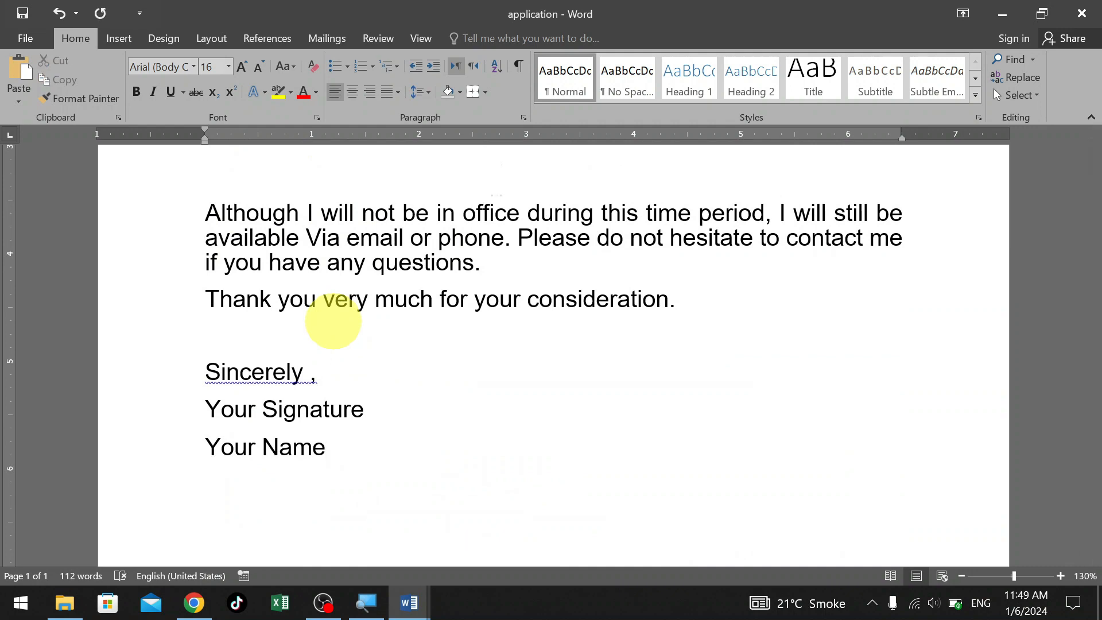
scroll(334, 321, down, 5)
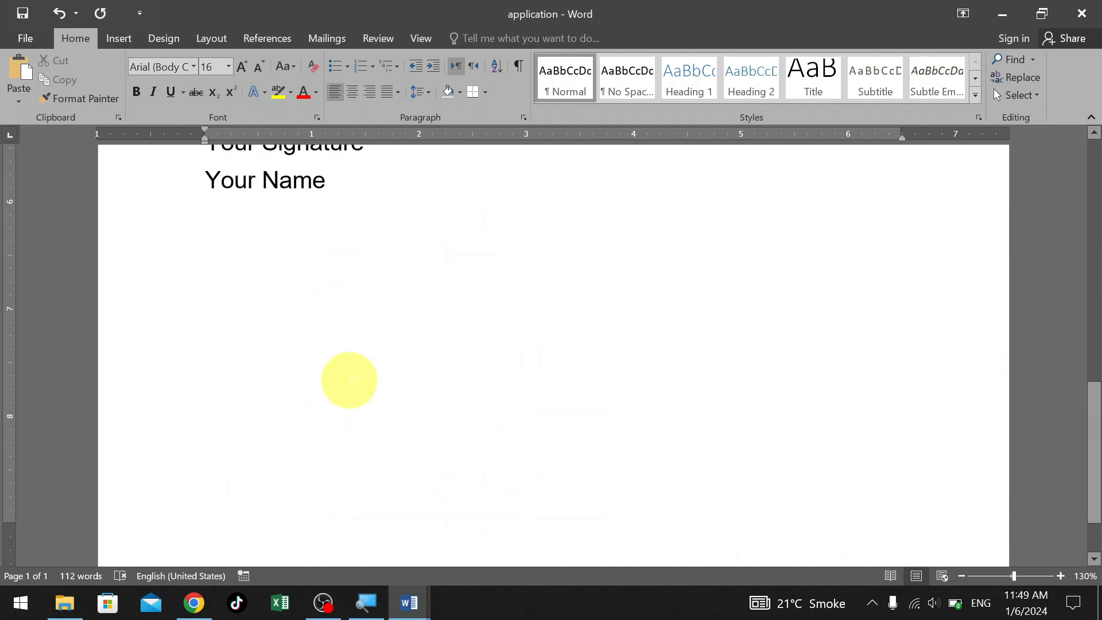
key(ctrl+v)
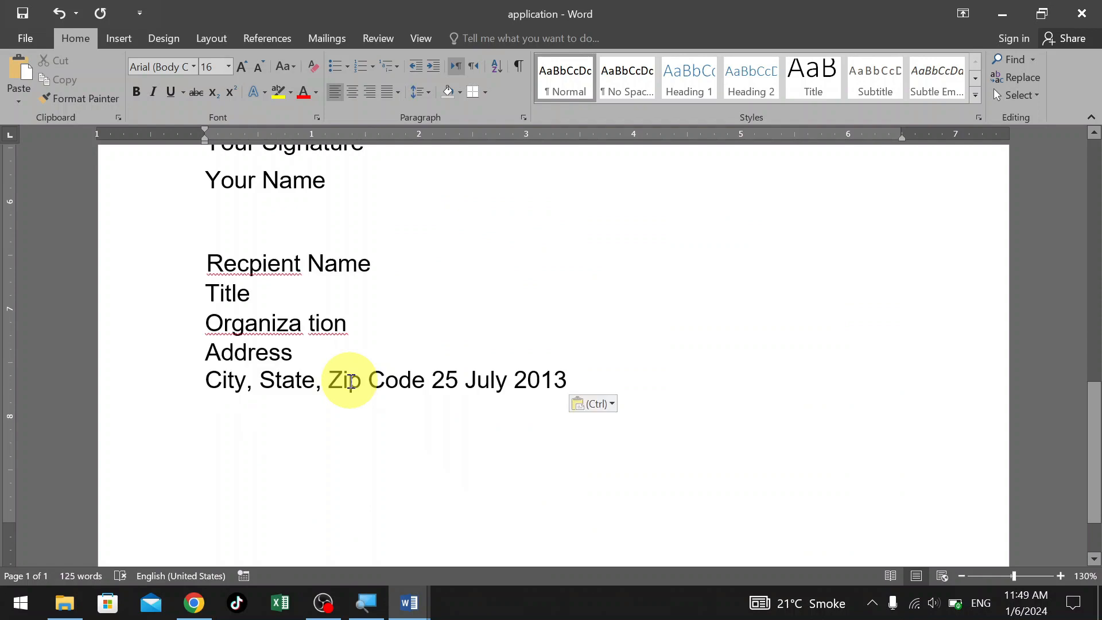
Undo the paste below "Your Name" and return to the beginning of the document.
key(ctrl+z)
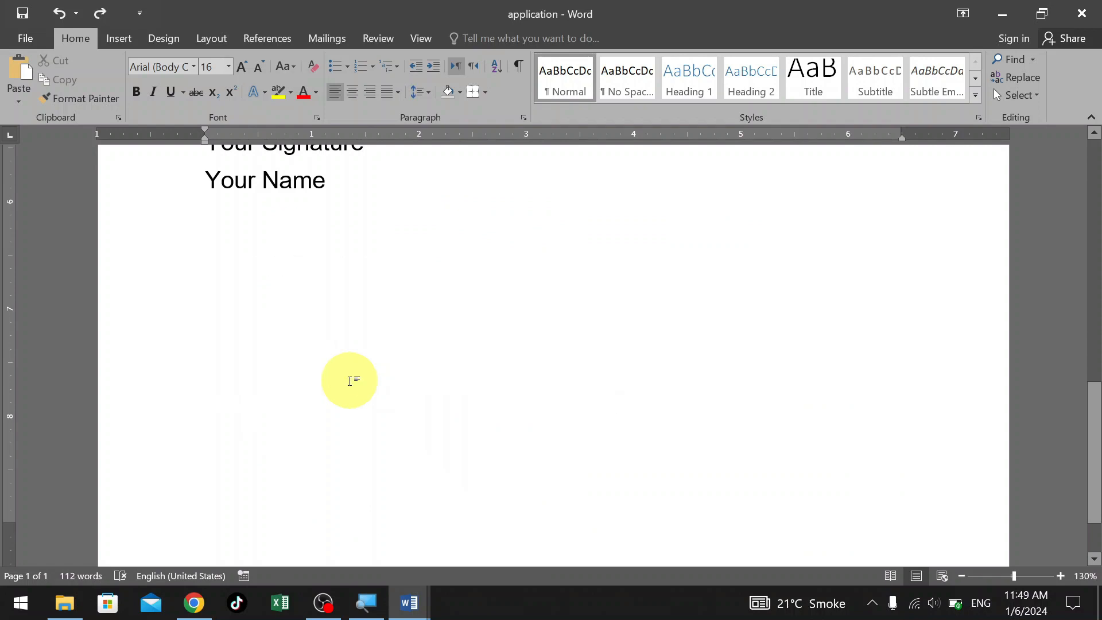
click(345, 393)
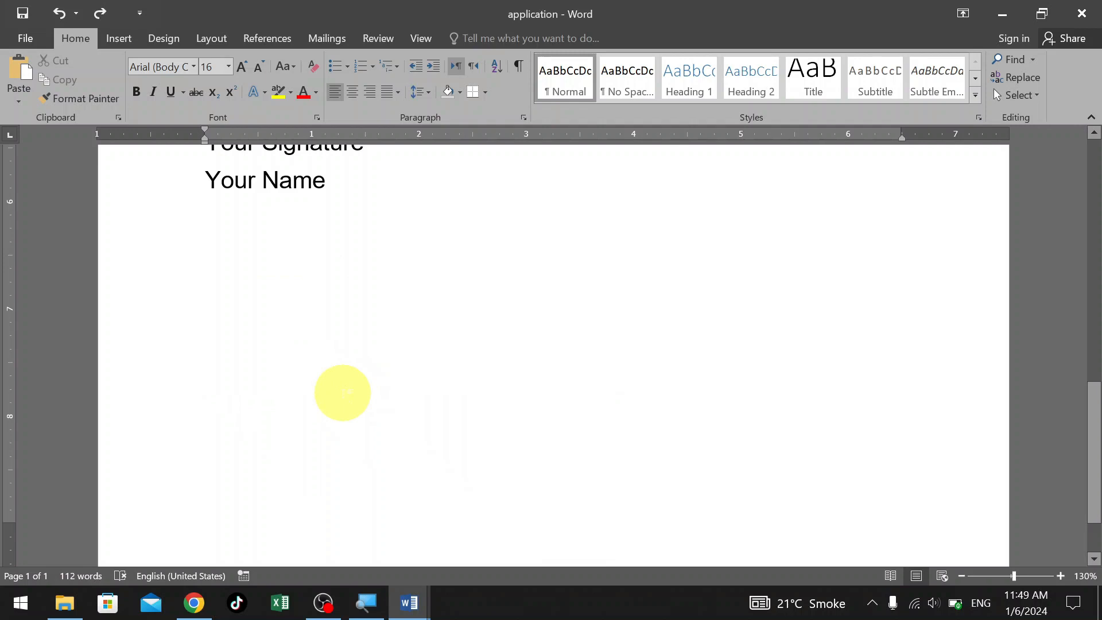
key(ctrl+Home)
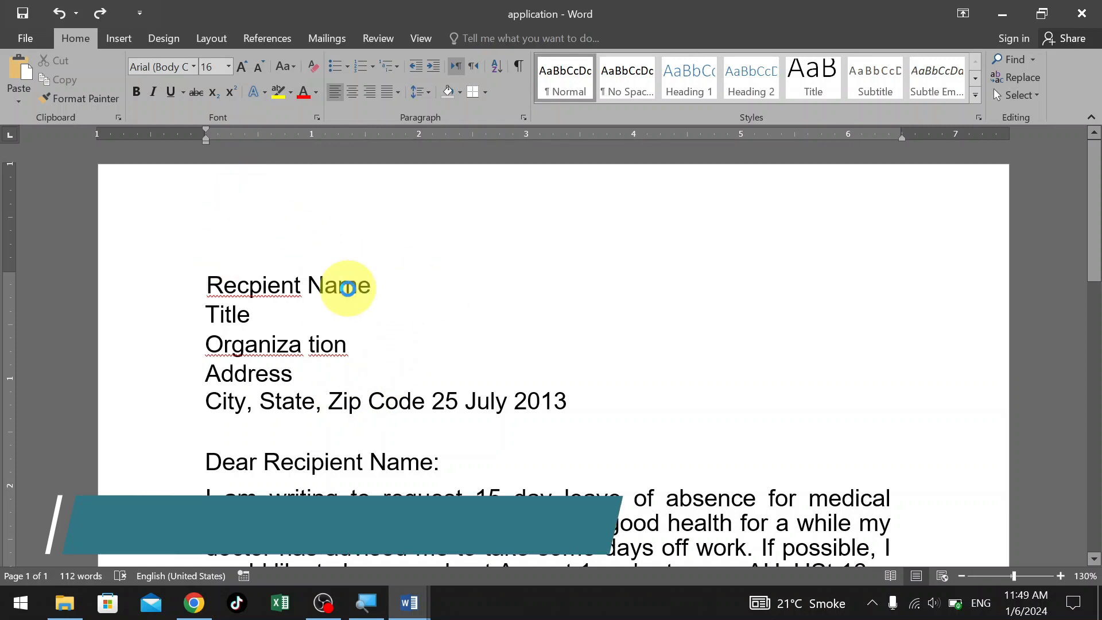
Open the Font dialog twice to look at its font, style, size and effects settings, closing it without changes each time.
key(ctrl+d)
drag(585, 46, 588, 78)
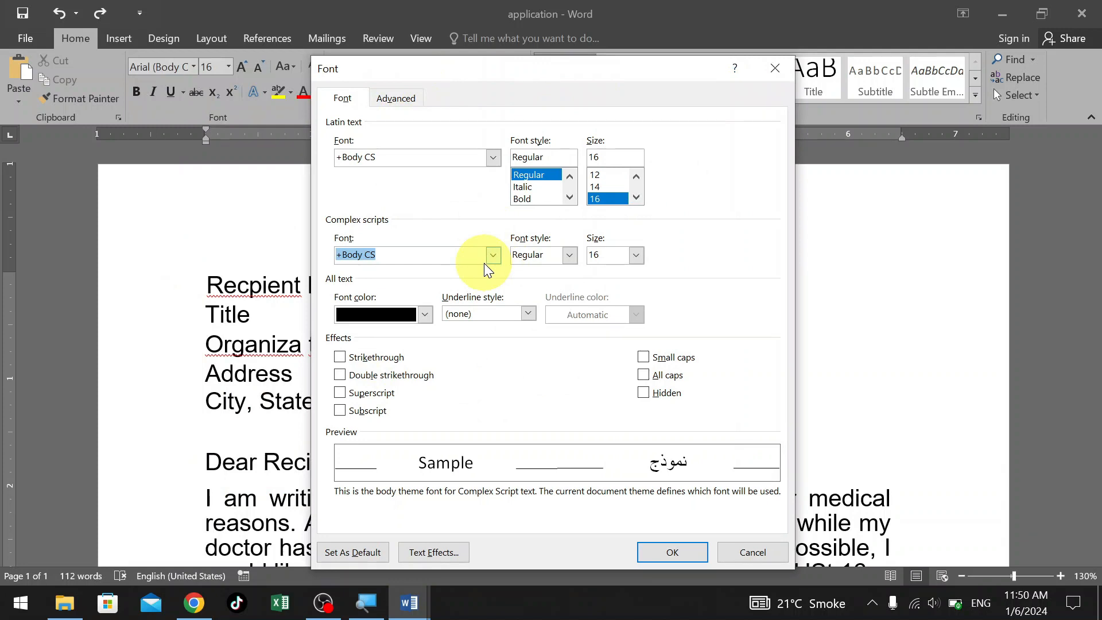
click(774, 69)
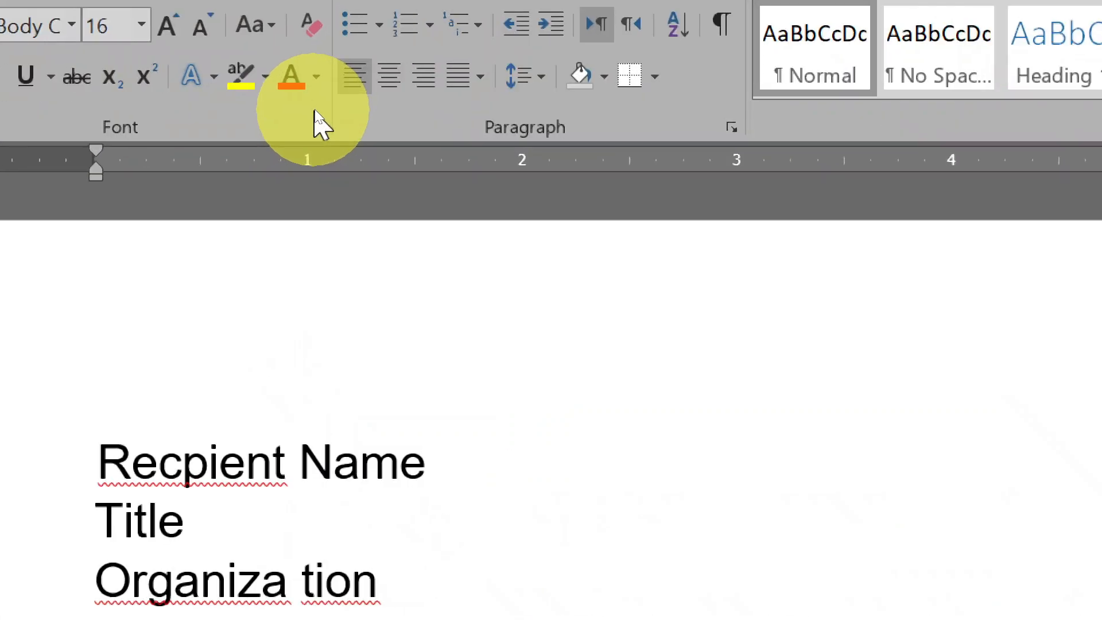
click(319, 126)
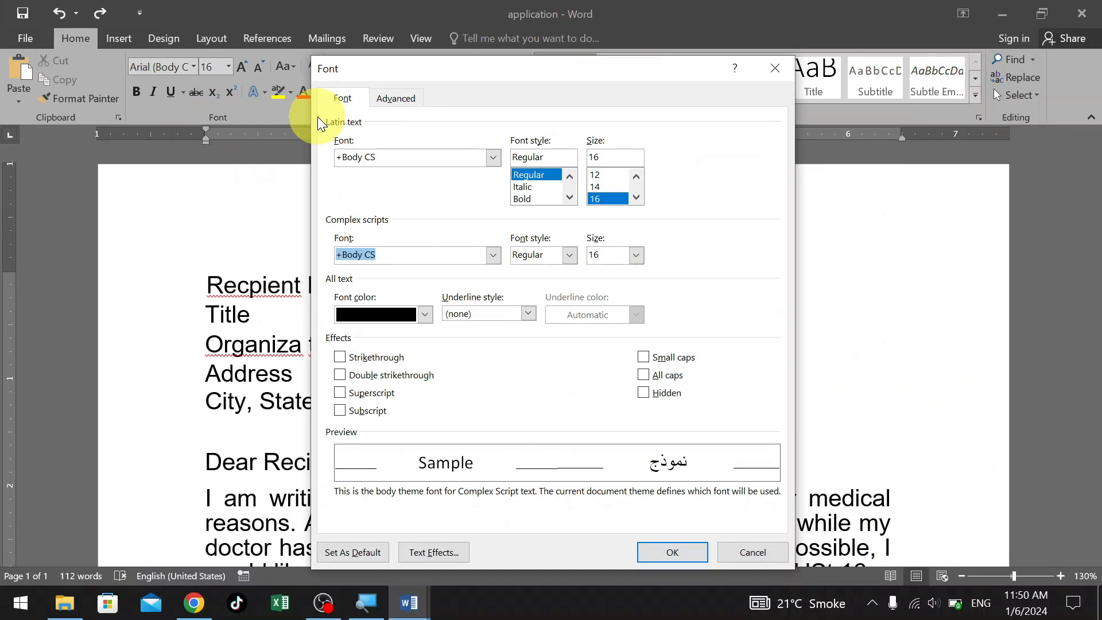
click(787, 81)
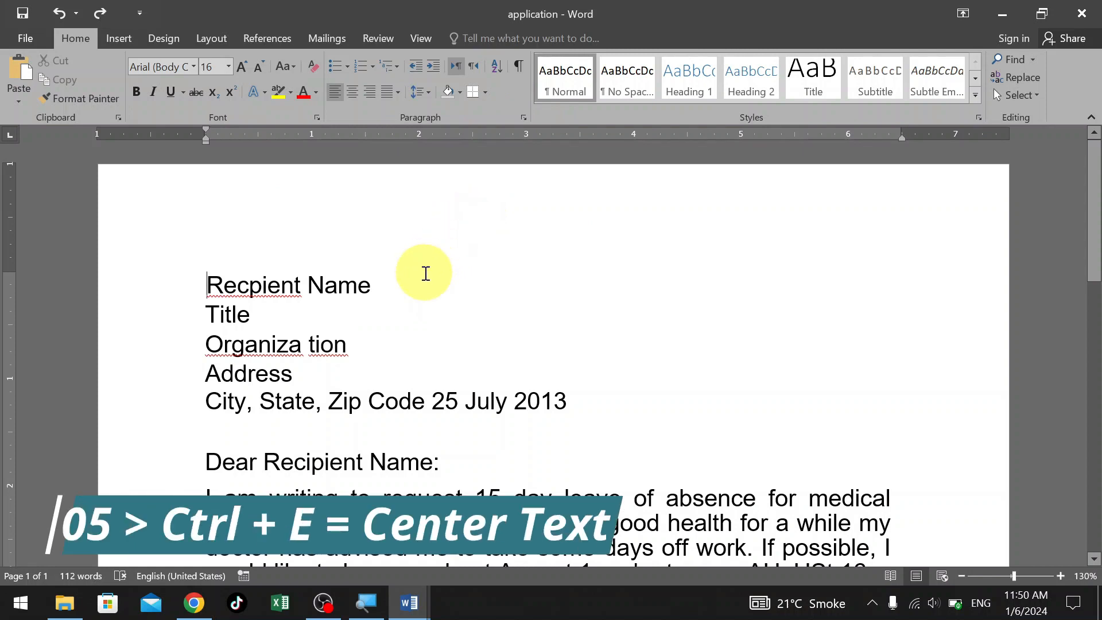
Center the "Recpient Name" line and align it left again, repeat both alignments, and deselect the line.
triple_click(247, 284)
click(549, 332)
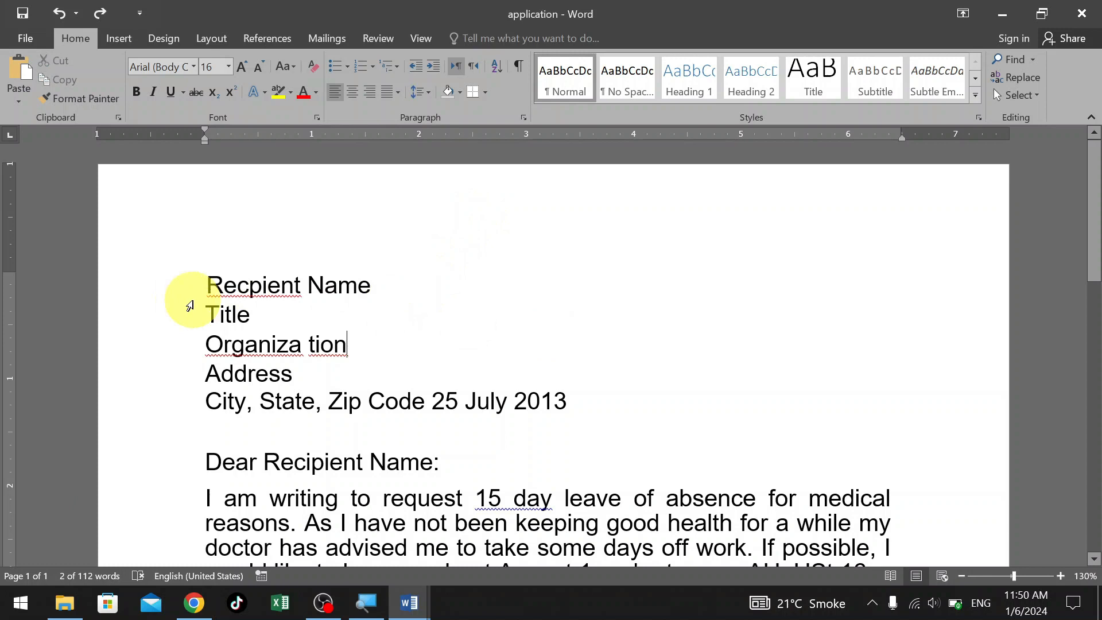
click(140, 288)
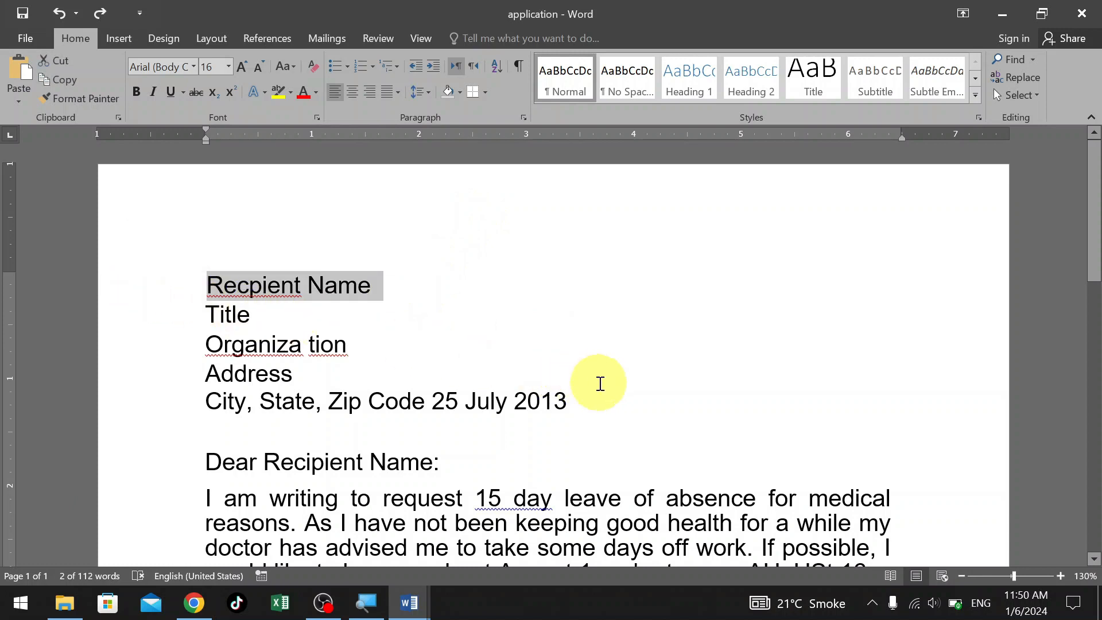
key(ctrl+e)
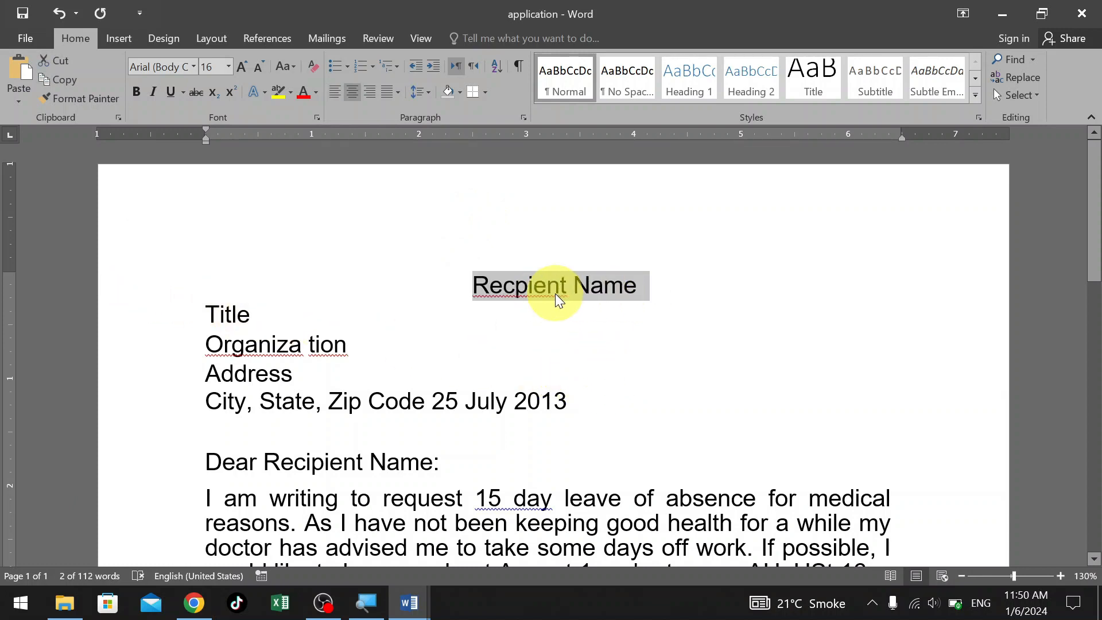
key(ctrl+l)
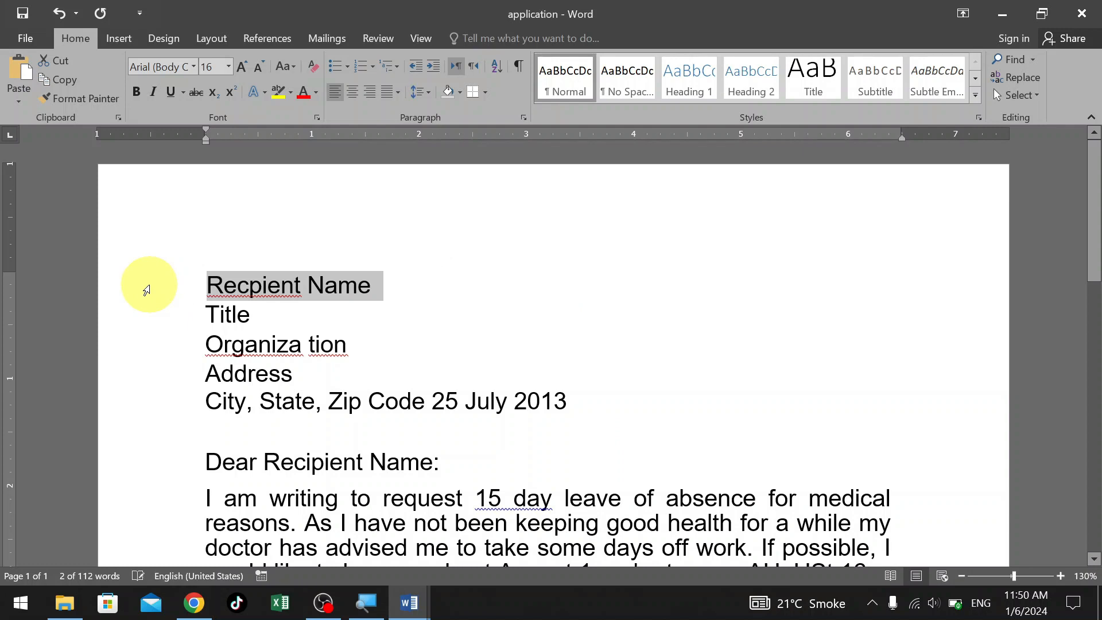
key(ctrl+e)
key(ctrl+l)
click(421, 296)
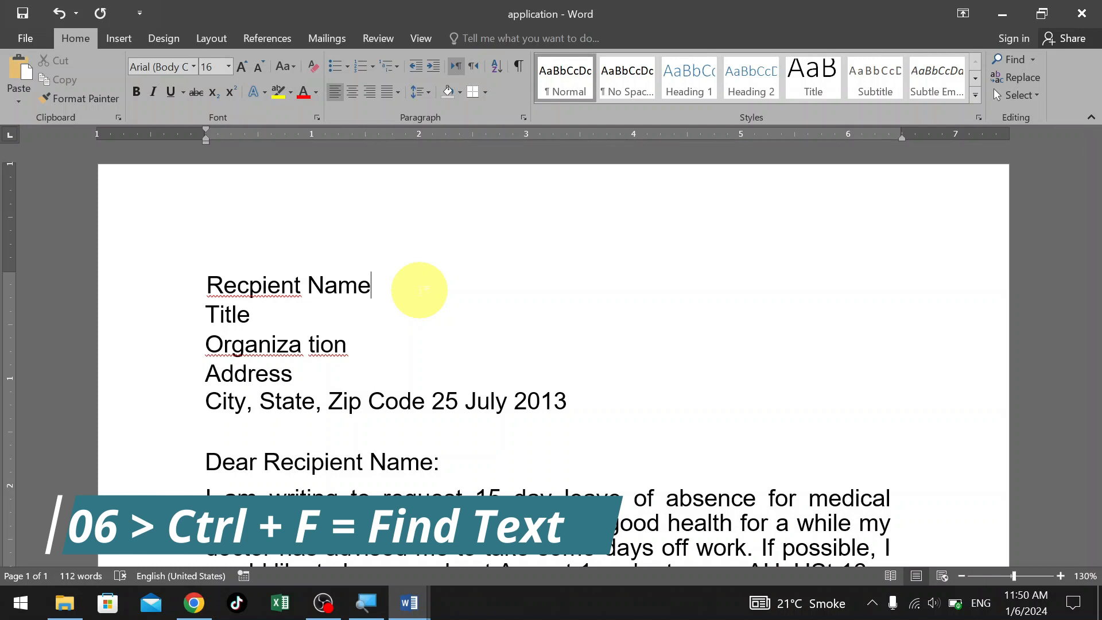
Search the letter for "advis", close the search, and return to the beginning of the document.
key(ctrl+f)
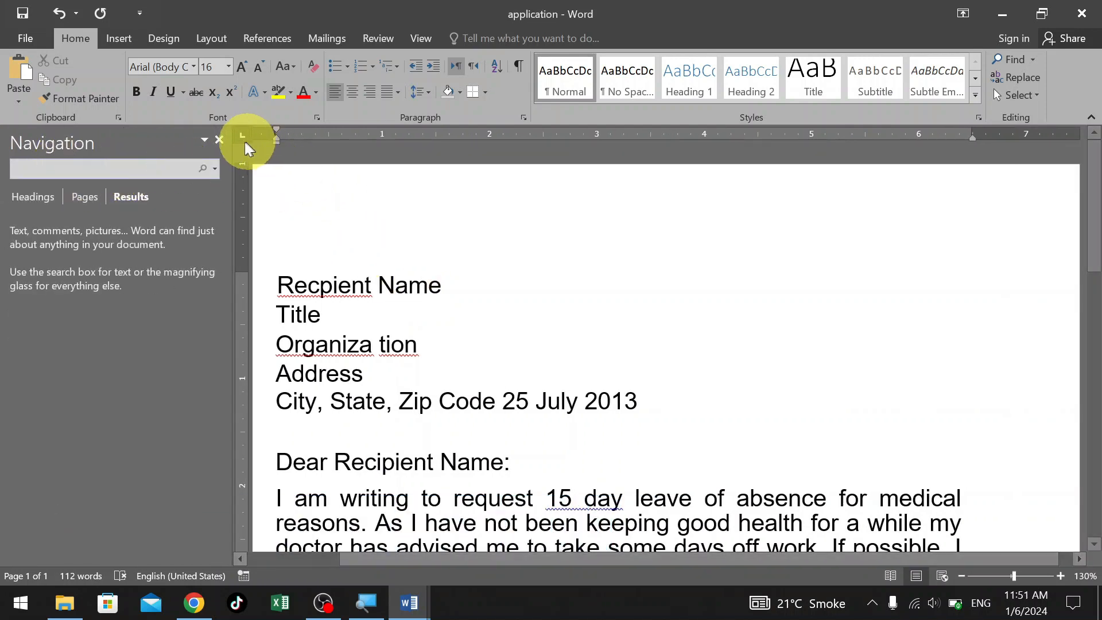
click(219, 139)
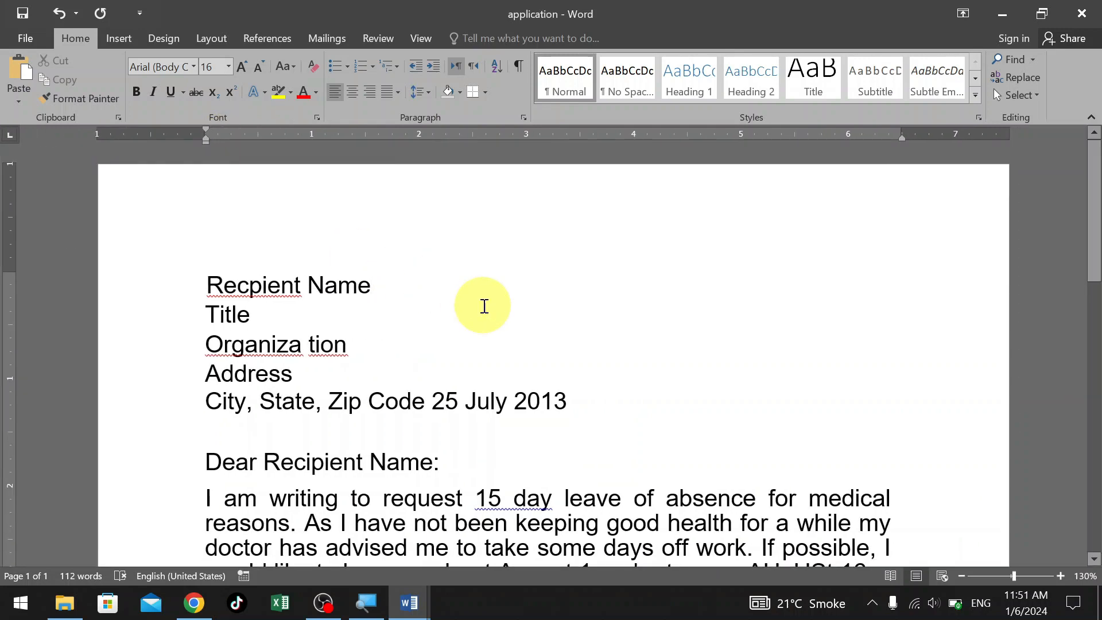
key(ctrl+f)
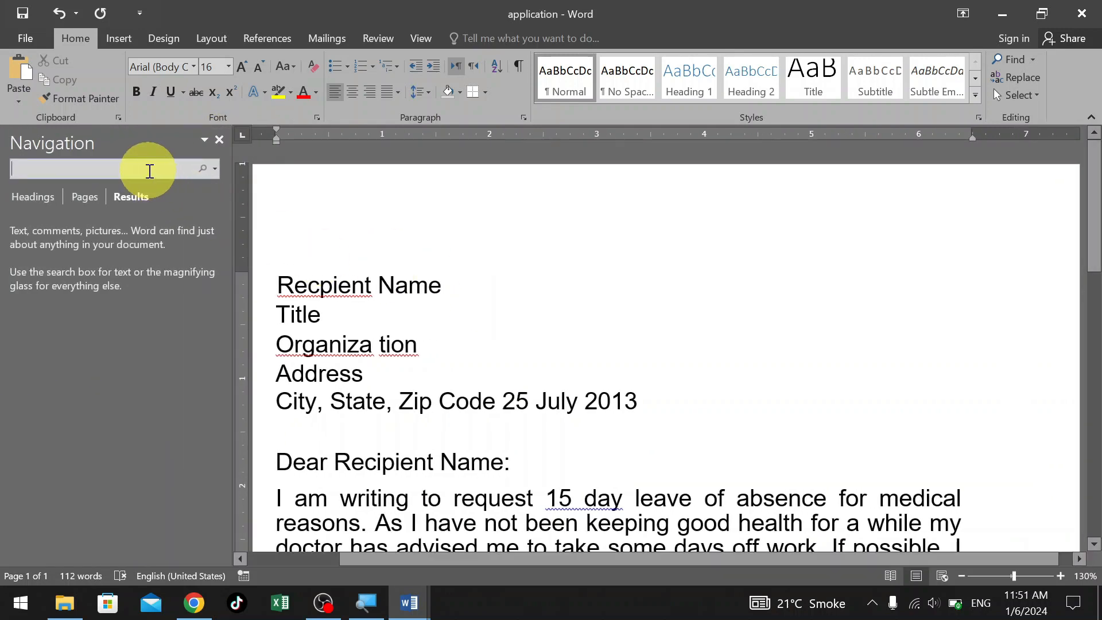
text(advis)
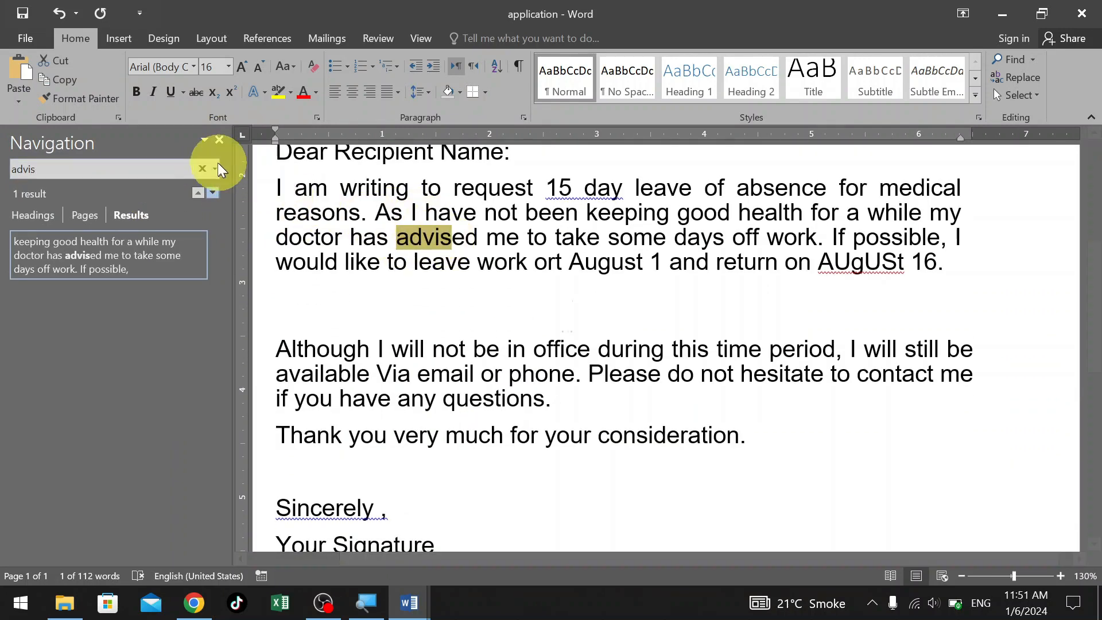
click(216, 138)
scroll(561, 295, up, 5)
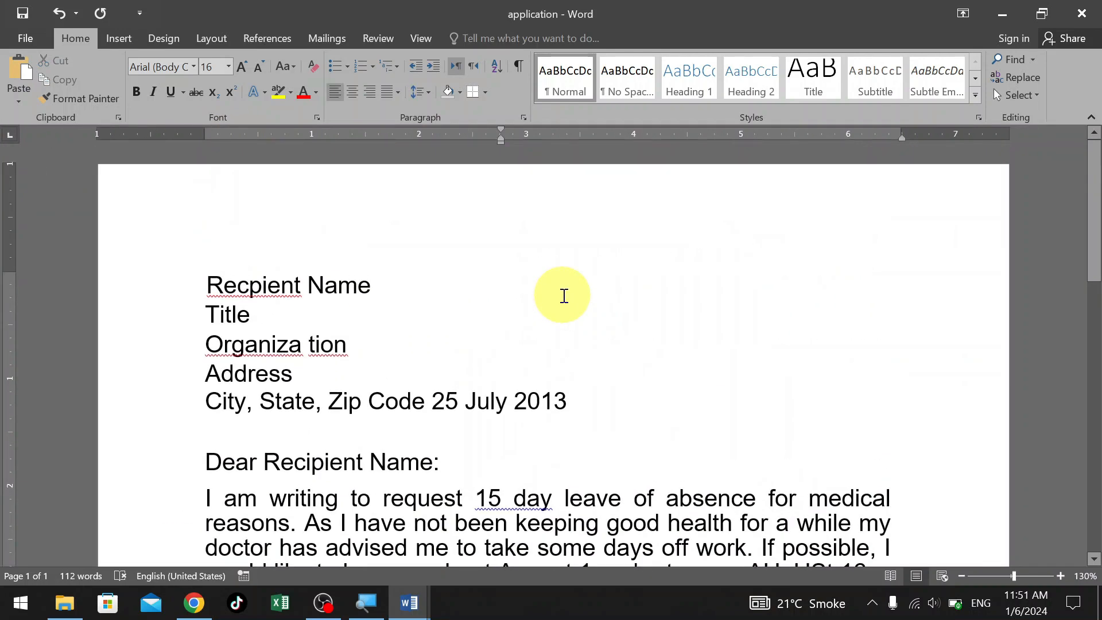
Search the letter again for "advise", and return to the start of the document.
key(ctrl+f)
text(advise)
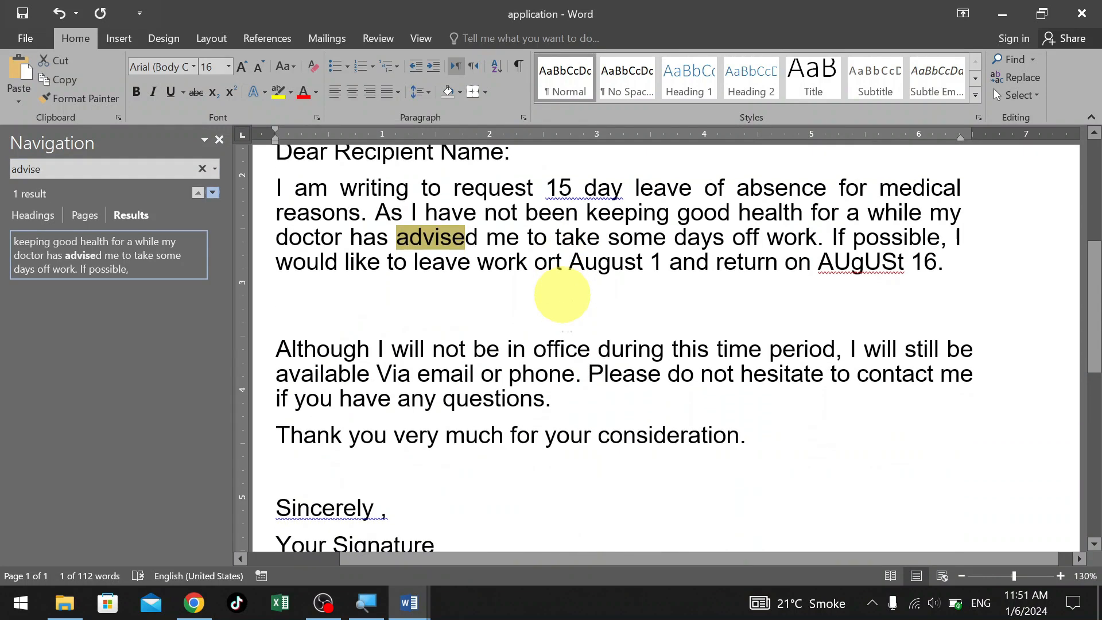
key(Escape)
scroll(459, 333, up, 5)
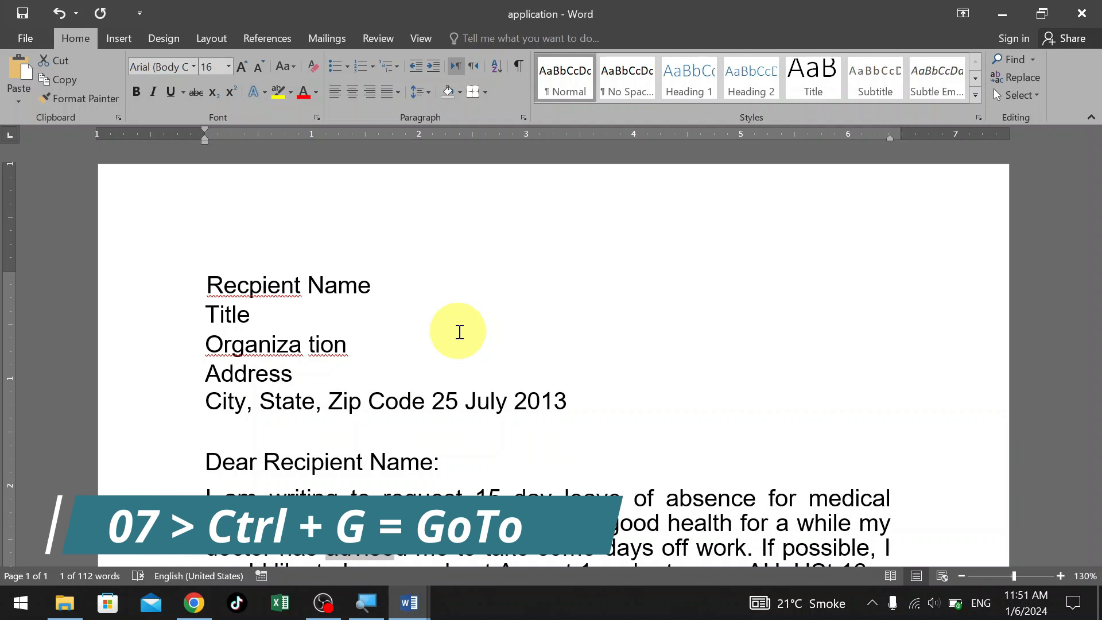
Open Go To, enter page number 22, look through the available target types, and close the dialog without jumping.
key(ctrl+g)
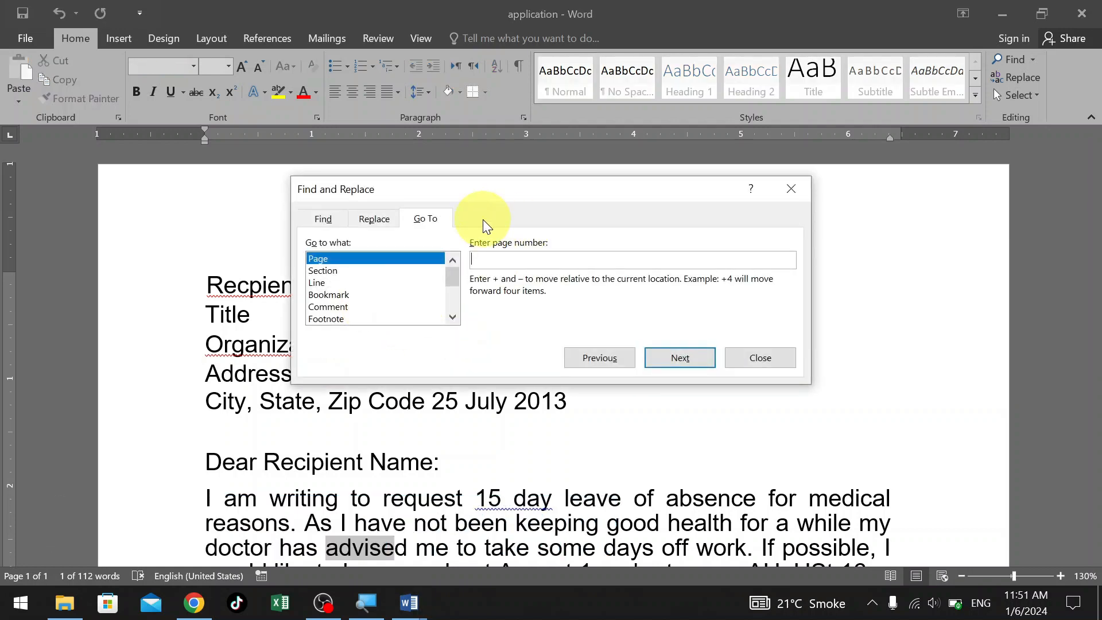
drag(532, 195, 536, 178)
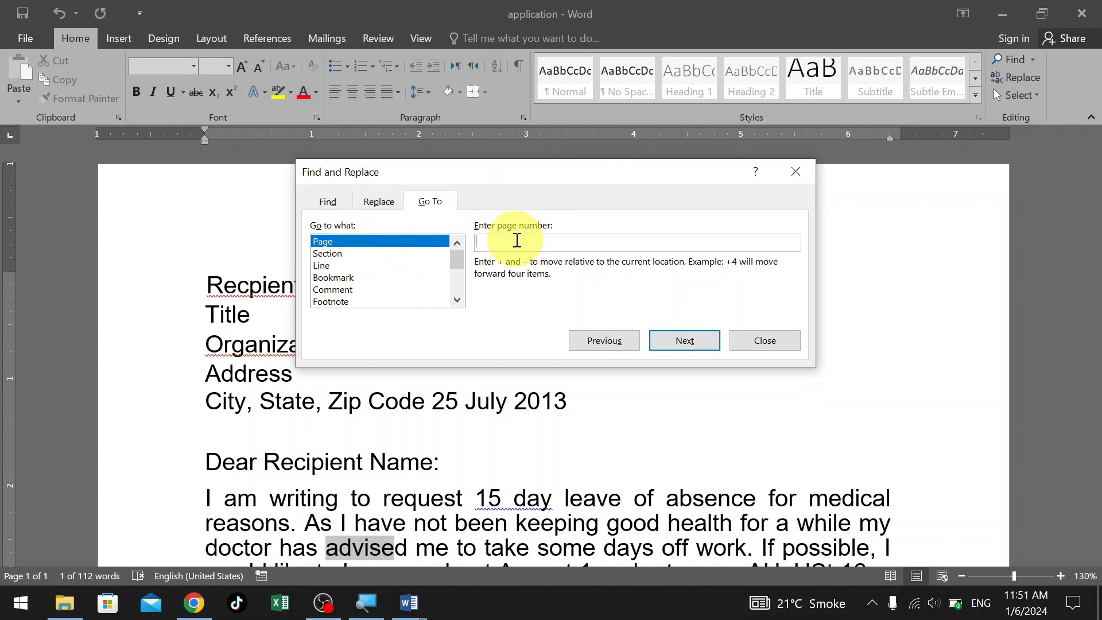
text(22)
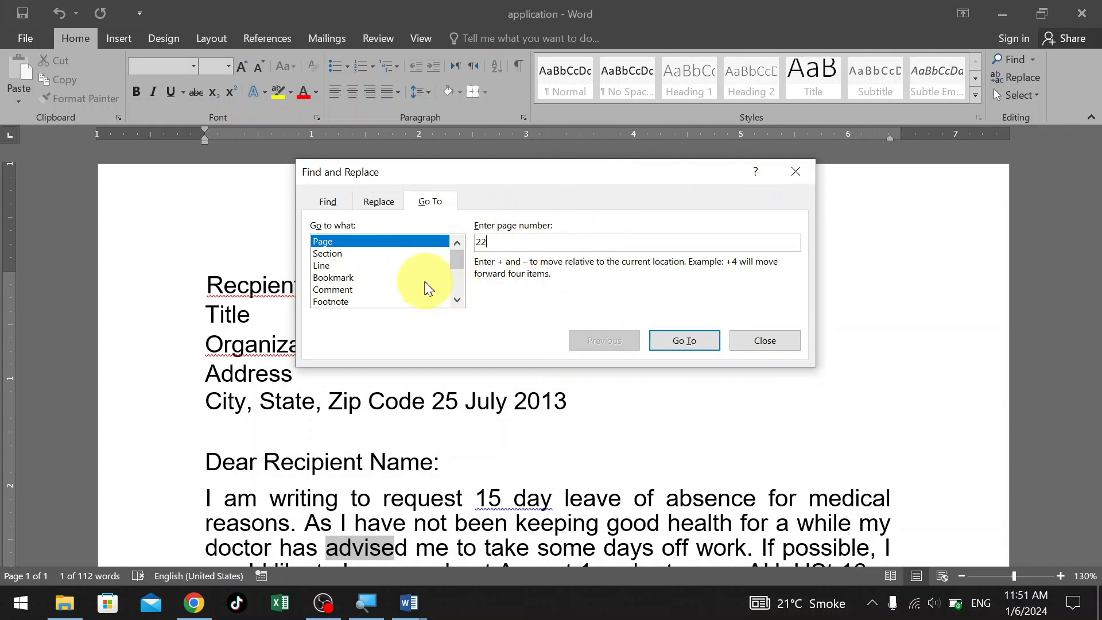
drag(454, 252, 457, 265)
drag(457, 267, 458, 277)
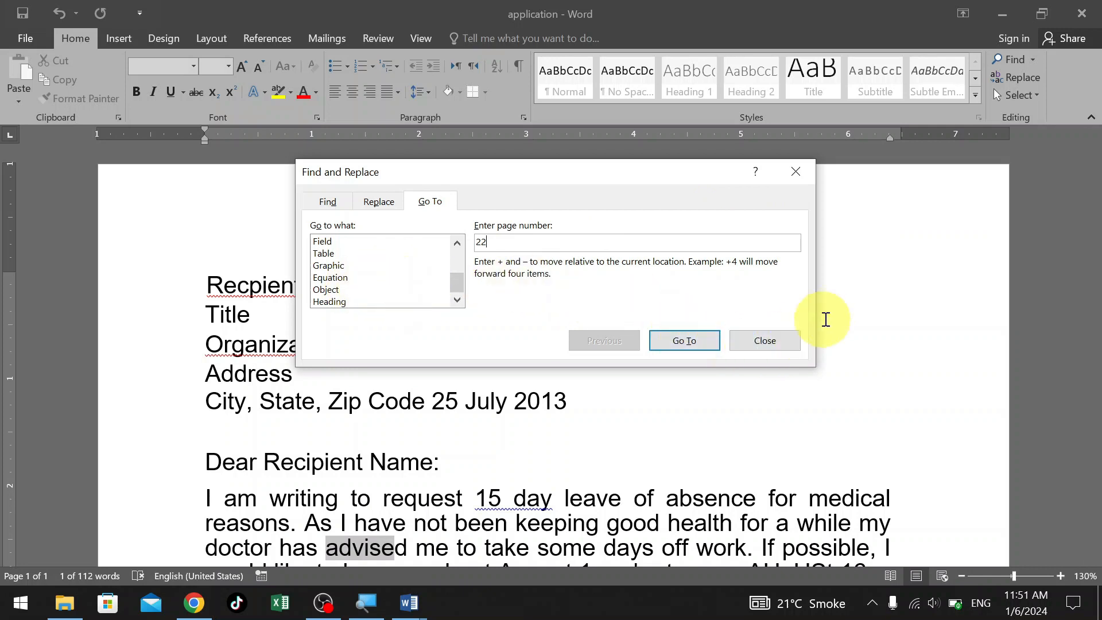
click(778, 343)
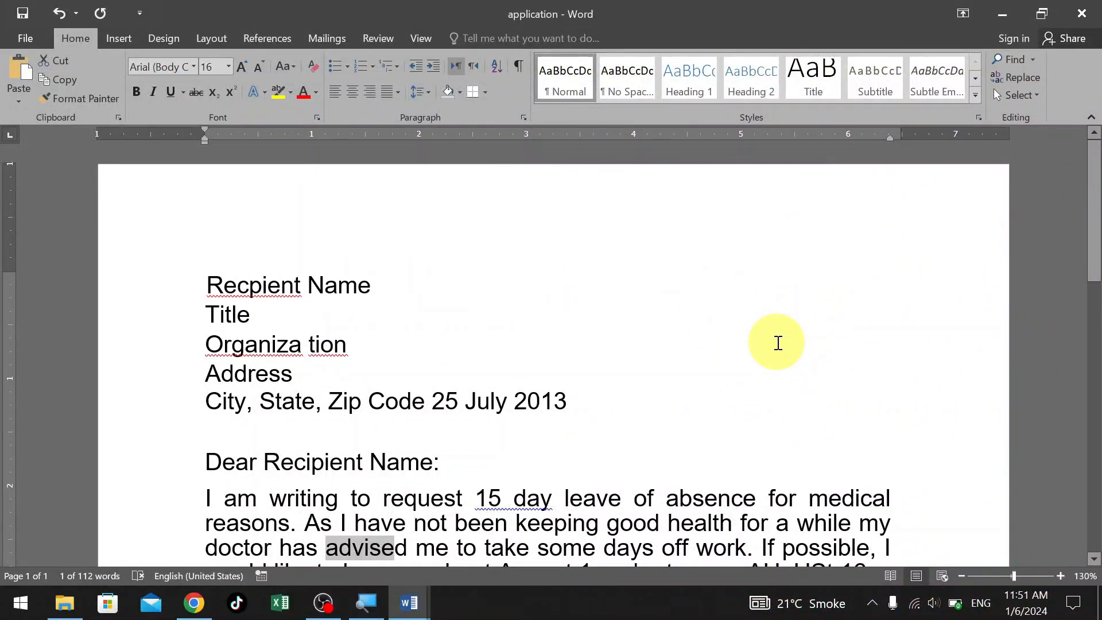
Replace "advise" in the letter's first body paragraph with "instruction", continuing the search from the beginning, and close the dialog.
key(ctrl+h)
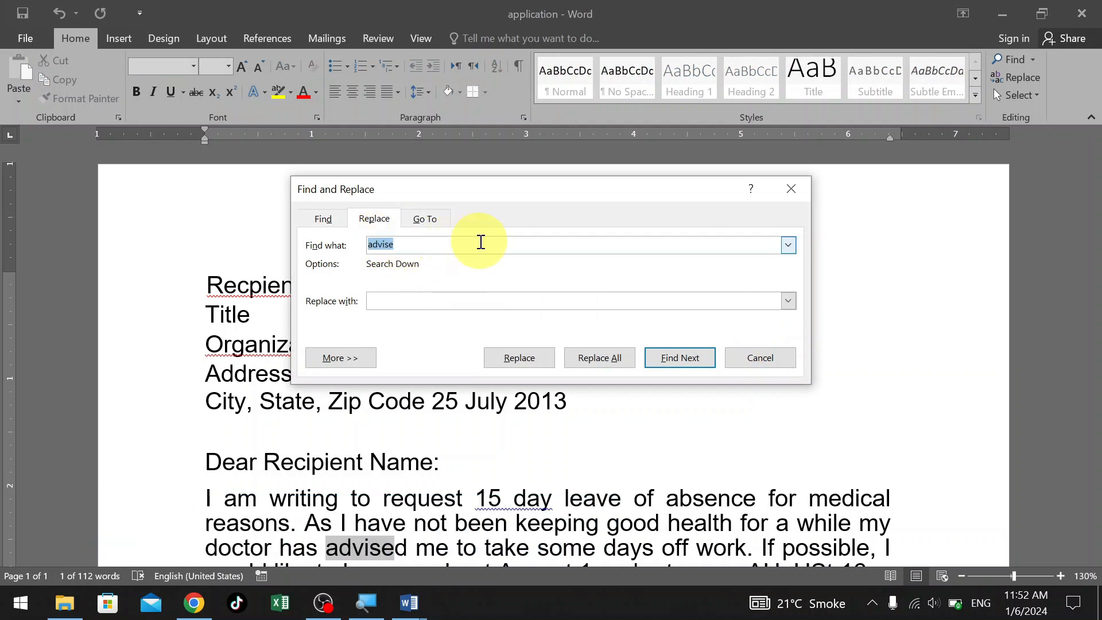
text(a)
click(475, 300)
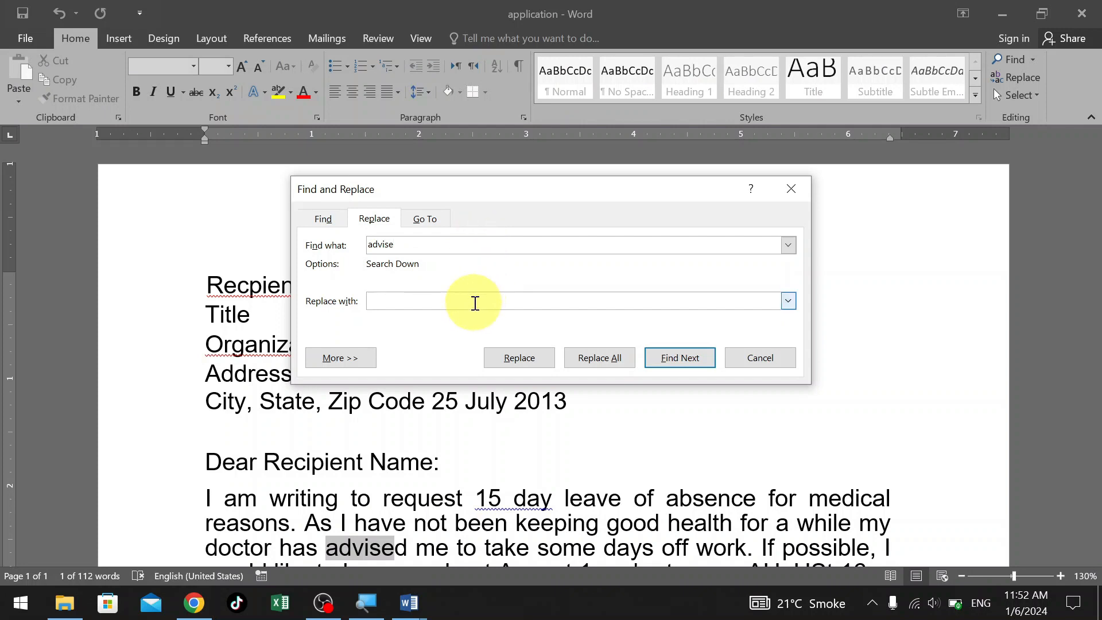
text(instruction)
click(515, 363)
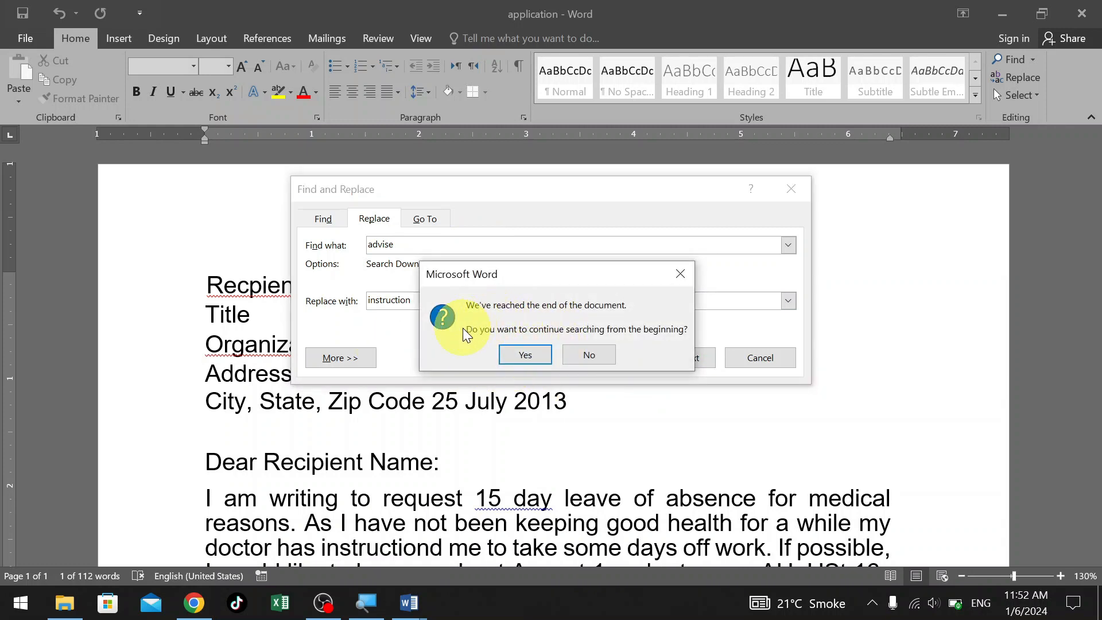
click(515, 351)
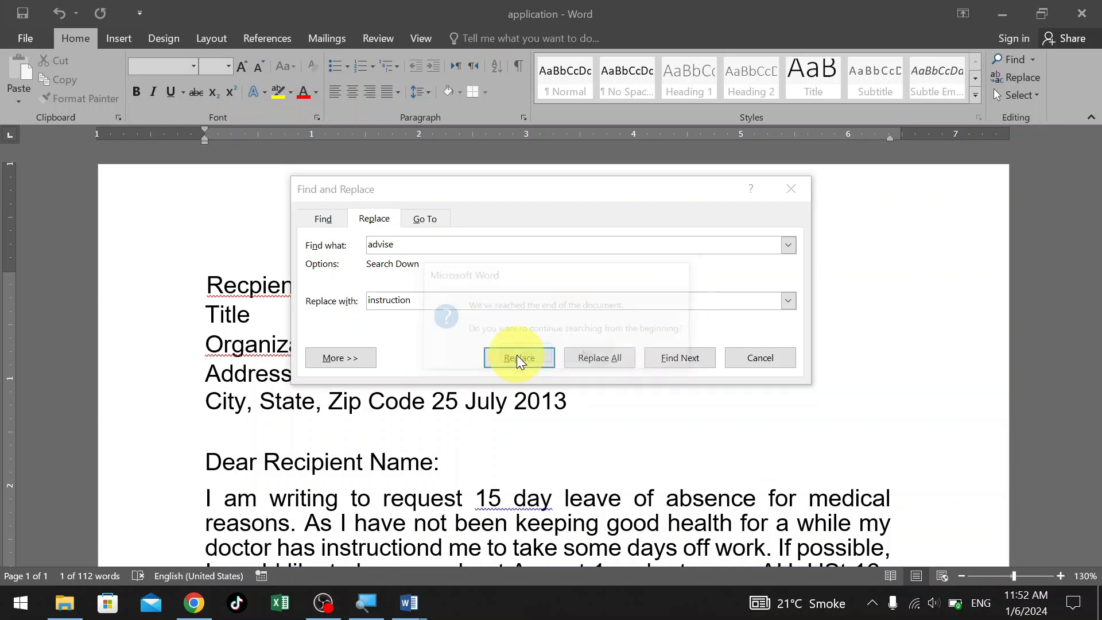
click(567, 346)
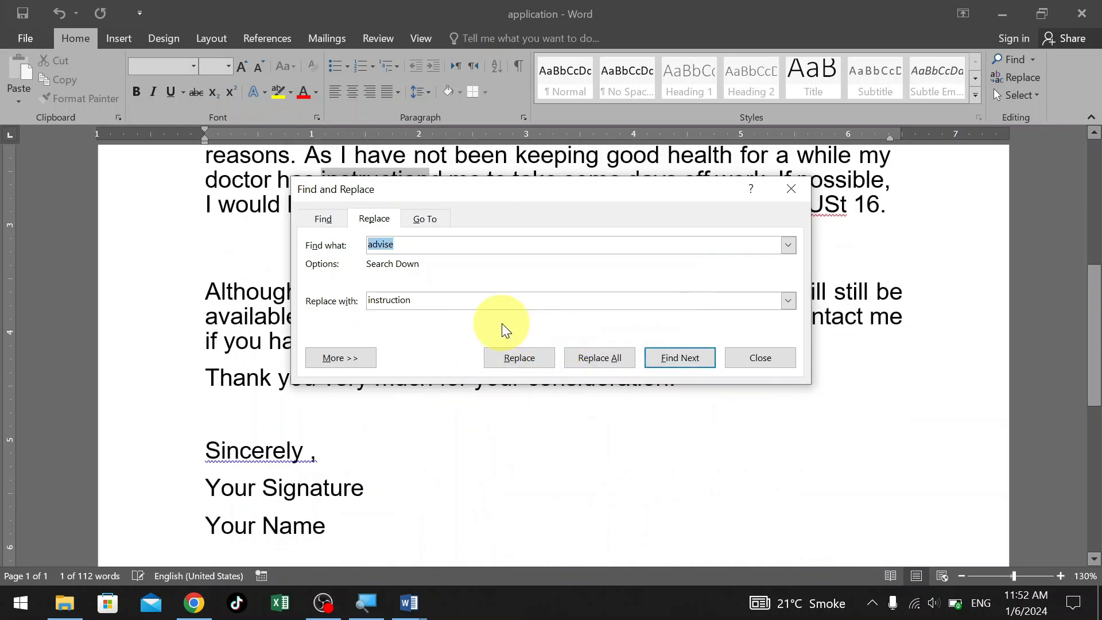
click(791, 189)
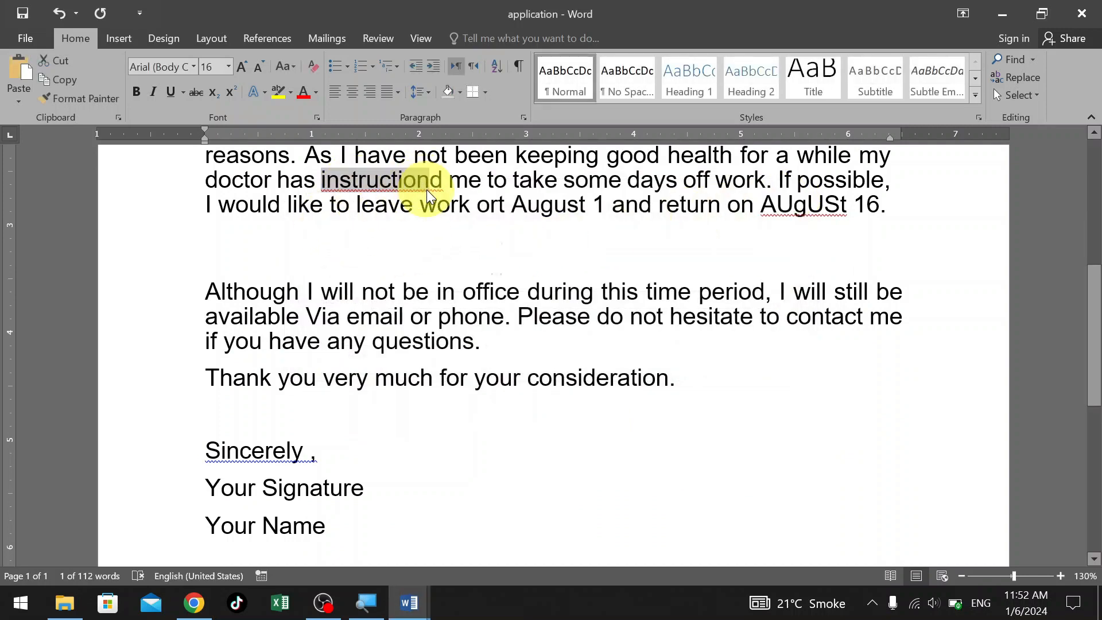
Undo the word replacement in the first body paragraph and return to the beginning of the letter.
key(ctrl+z)
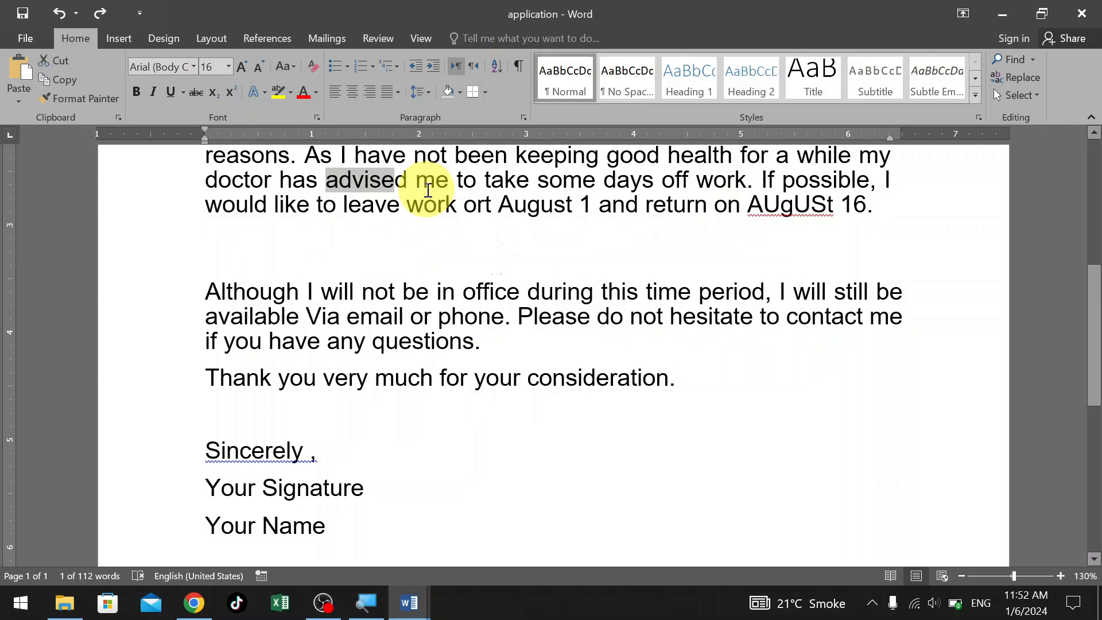
scroll(502, 290, up, 5)
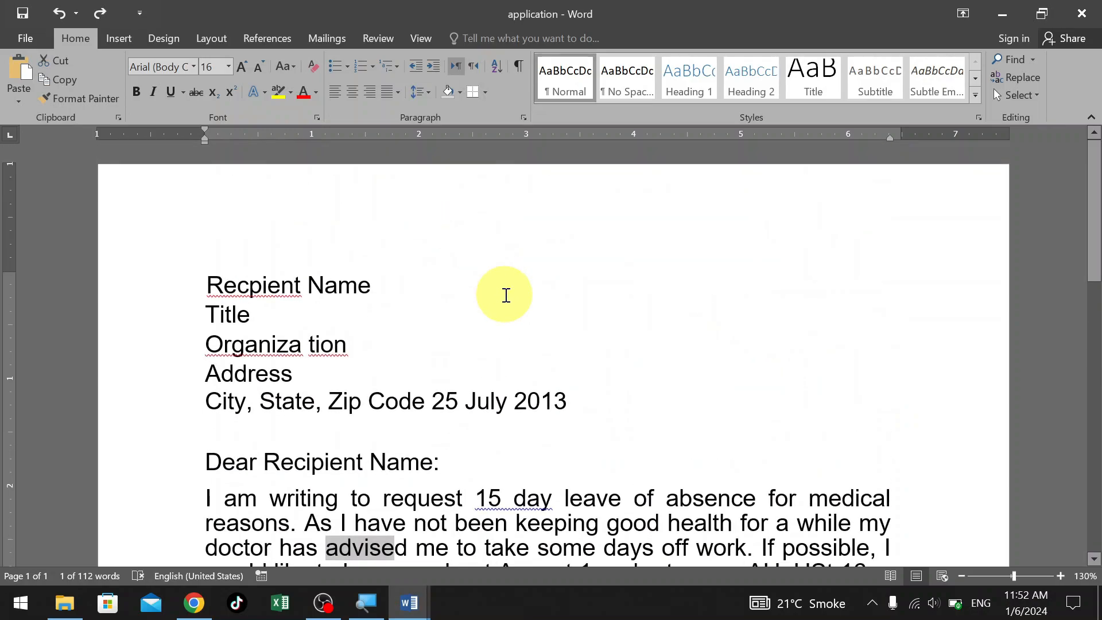
key(ctrl+h)
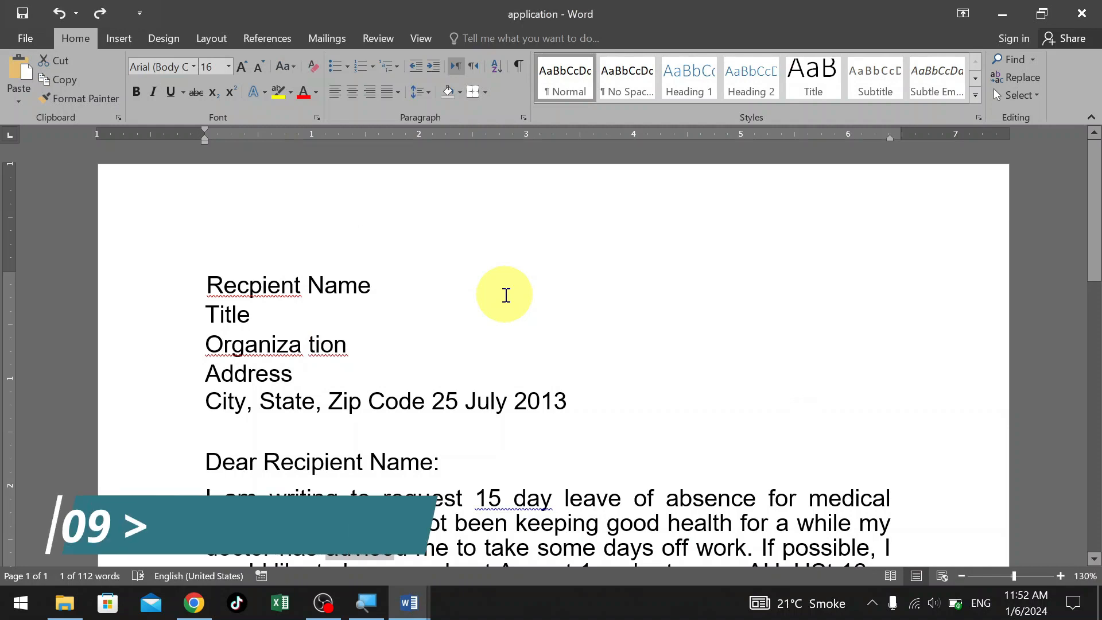
Italicize the "Recpient Name" line, switch italics off and on several times, and finish with italics off.
click(128, 287)
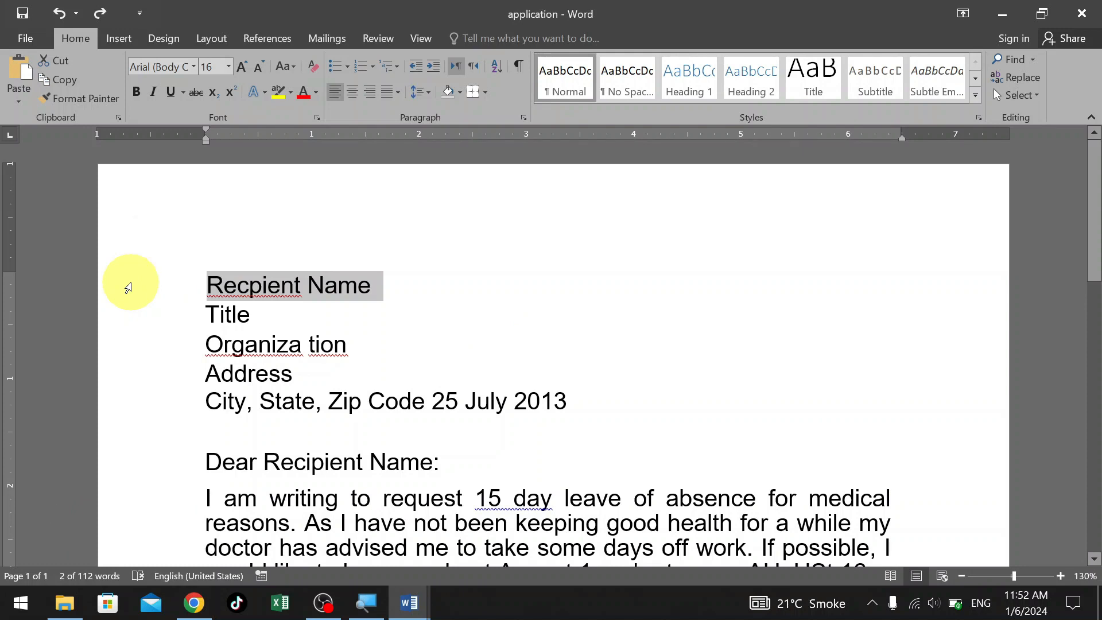
key(ctrl+i)
ctrl+scroll(128, 287, up, 5)
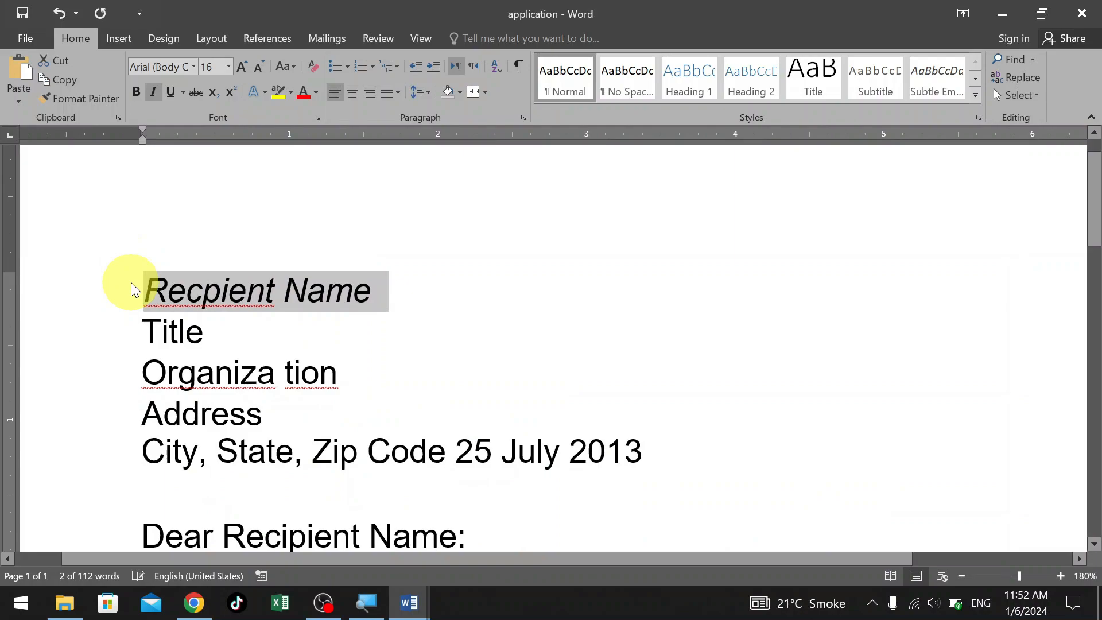
key(ctrl+i)
key(ctrl+i)
key(ctrl+i)
key(ctrl+i)
key(ctrl+i)
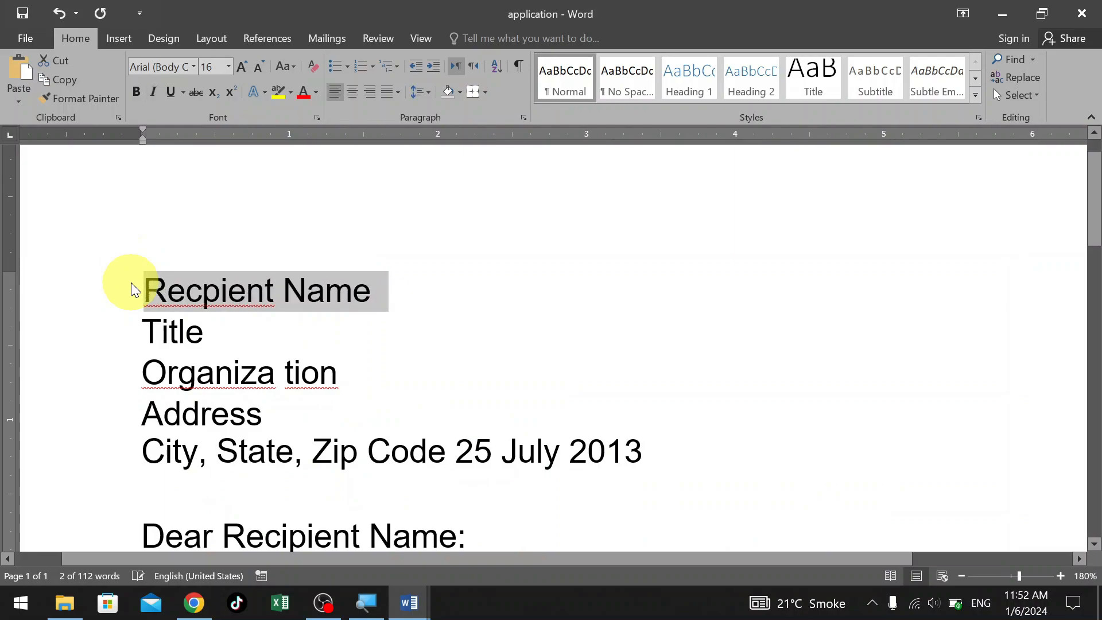
ctrl+scroll(252, 344, down, 4)
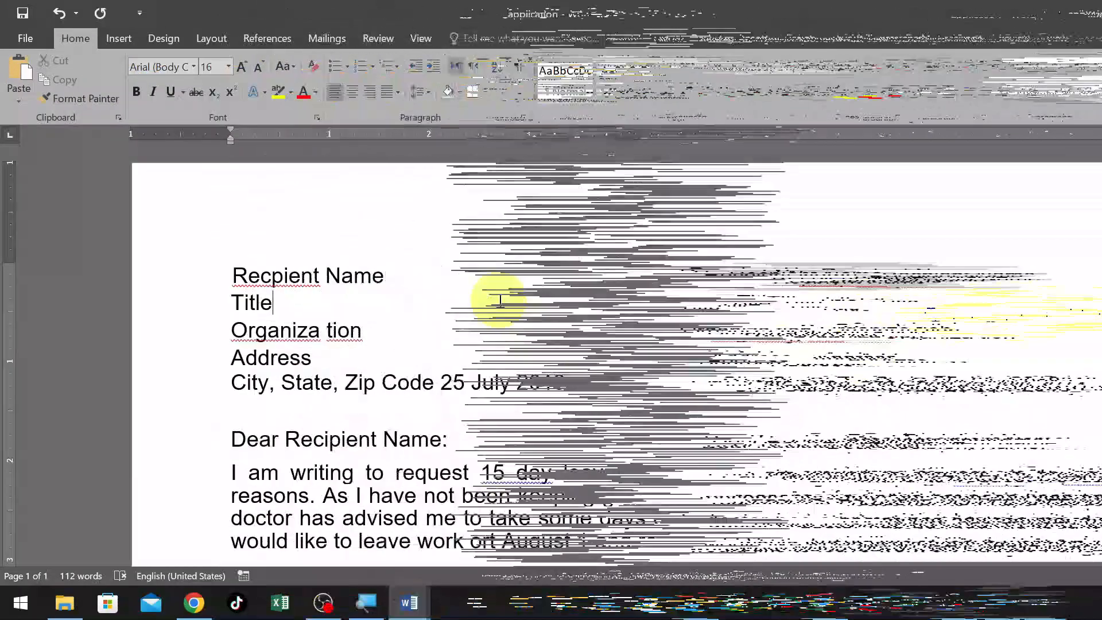
Turn justified alignment off and back on for the paragraph beginning "I am writing to request".
scroll(499, 300, down, 6)
scroll(556, 251, up, 4)
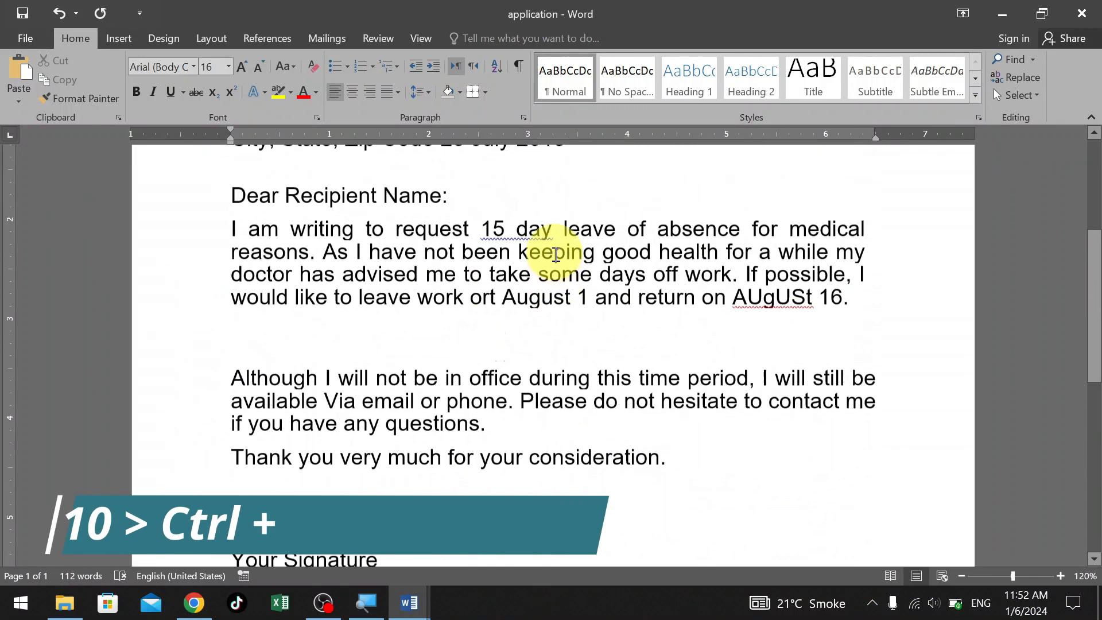
click(559, 278)
key(ctrl+j)
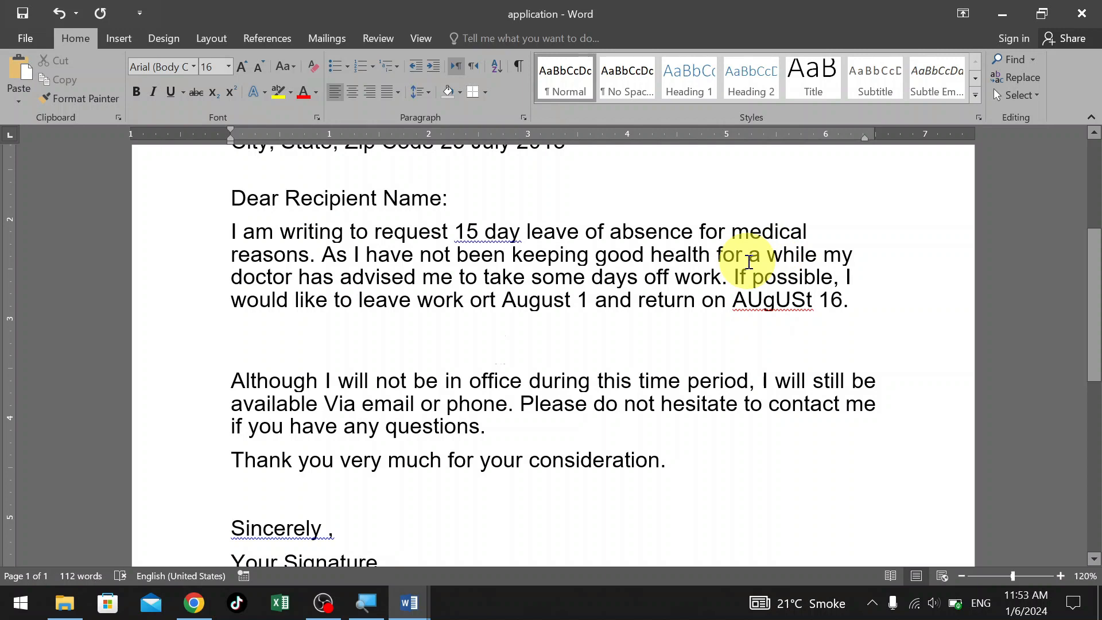
key(ctrl+j)
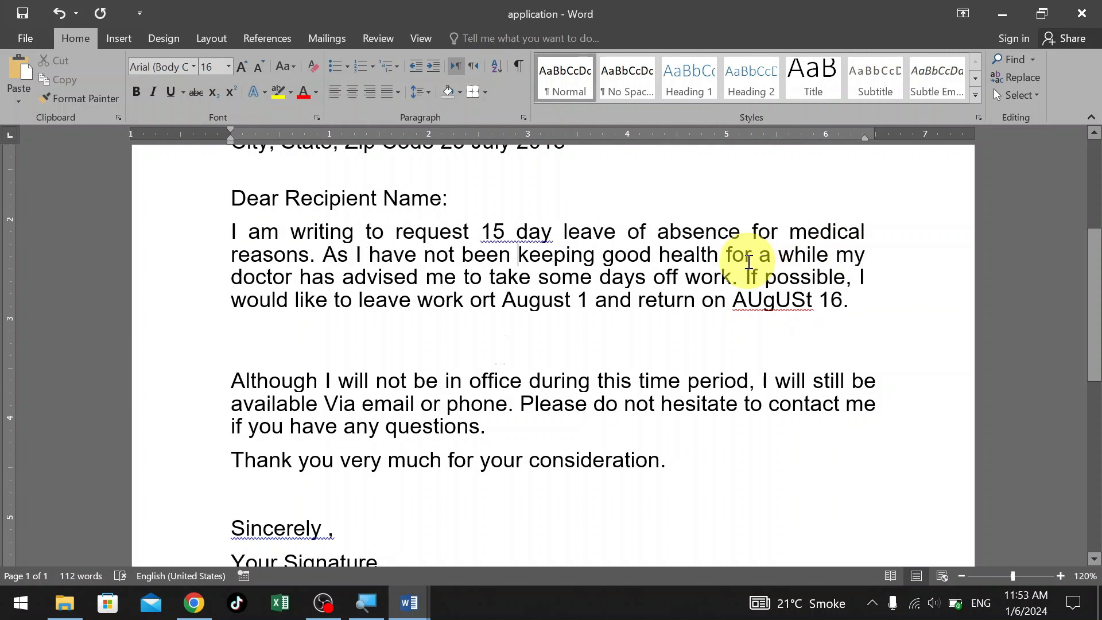
Apply the plain Justify option twice to the same paragraph, removing its justification and restoring it.
click(398, 95)
click(414, 111)
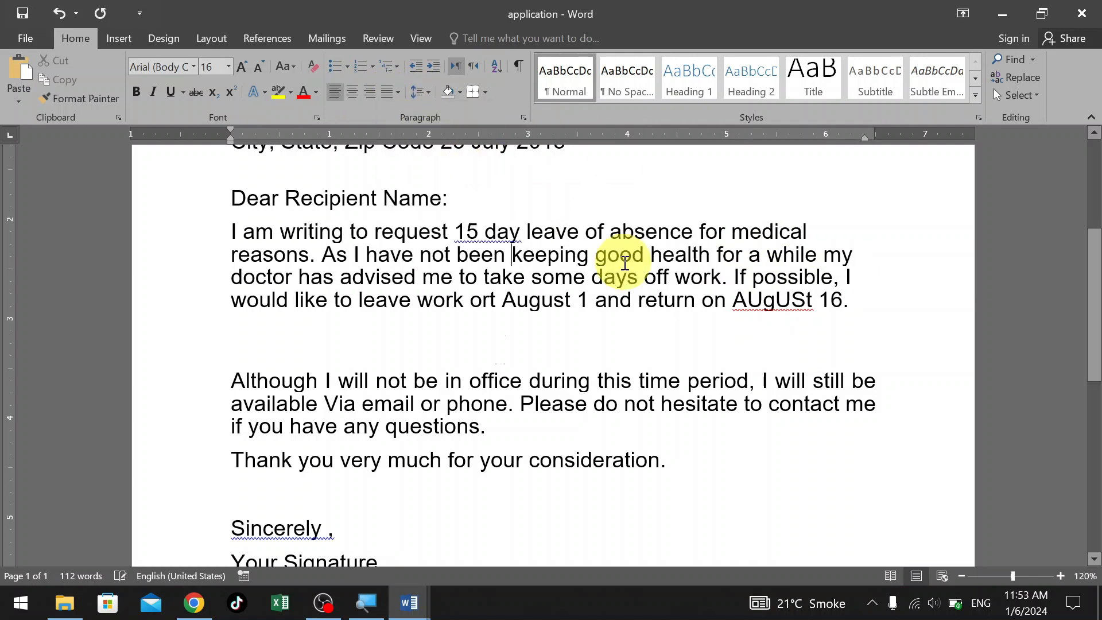
click(393, 93)
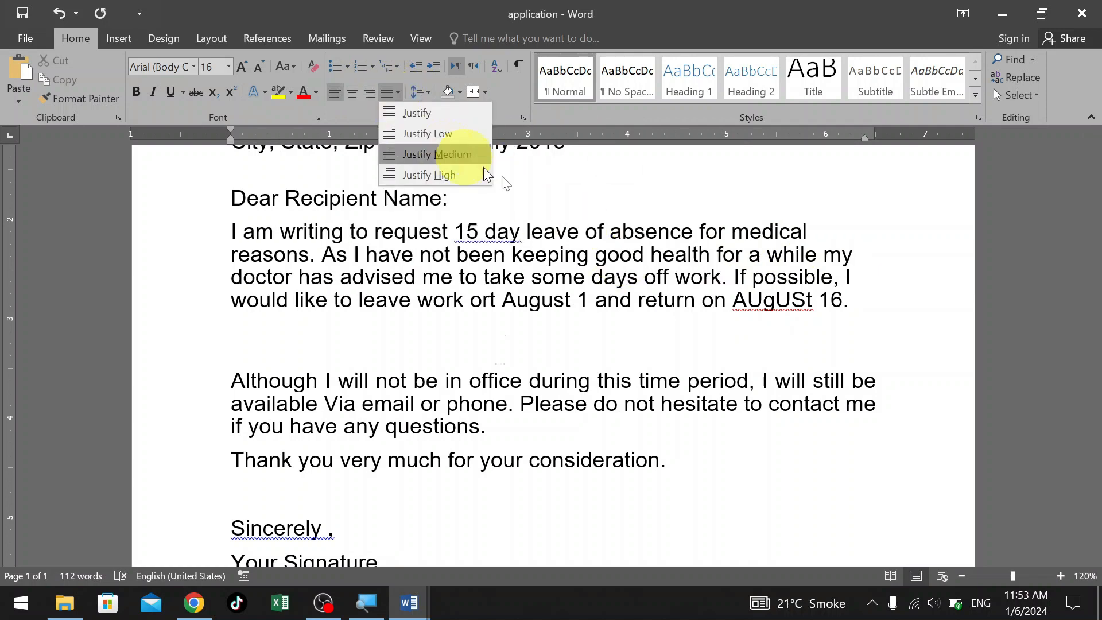
click(453, 105)
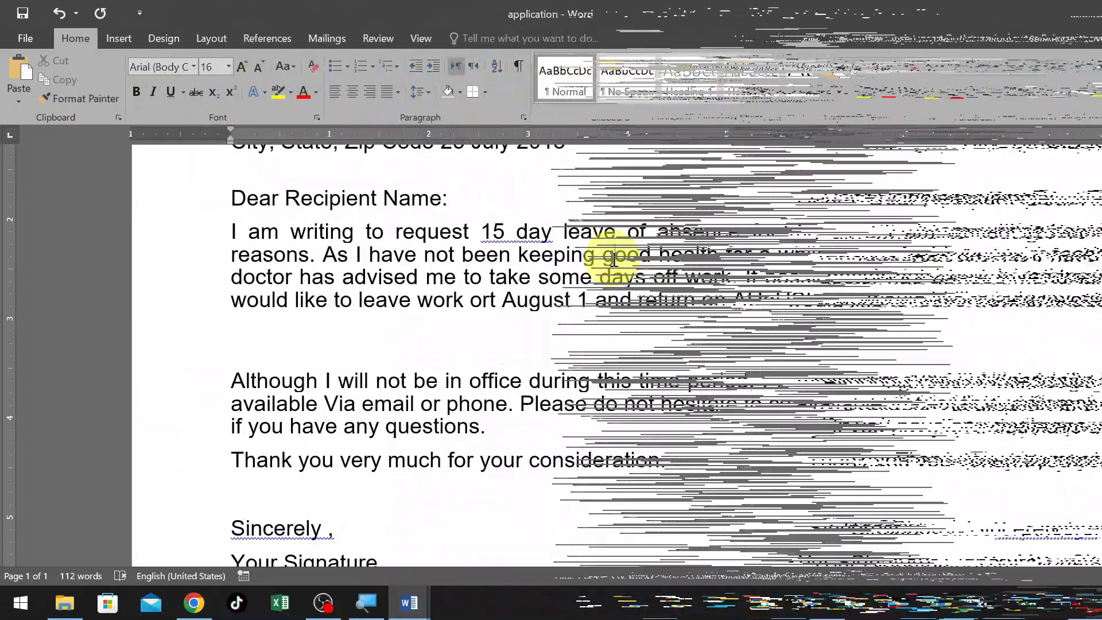
Open the Insert Hyperlink dialog for the "Dear Recipient Name:" line, move the dialog aside, and close it without adding a link.
scroll(614, 261, up, 4)
scroll(614, 353, down, 4)
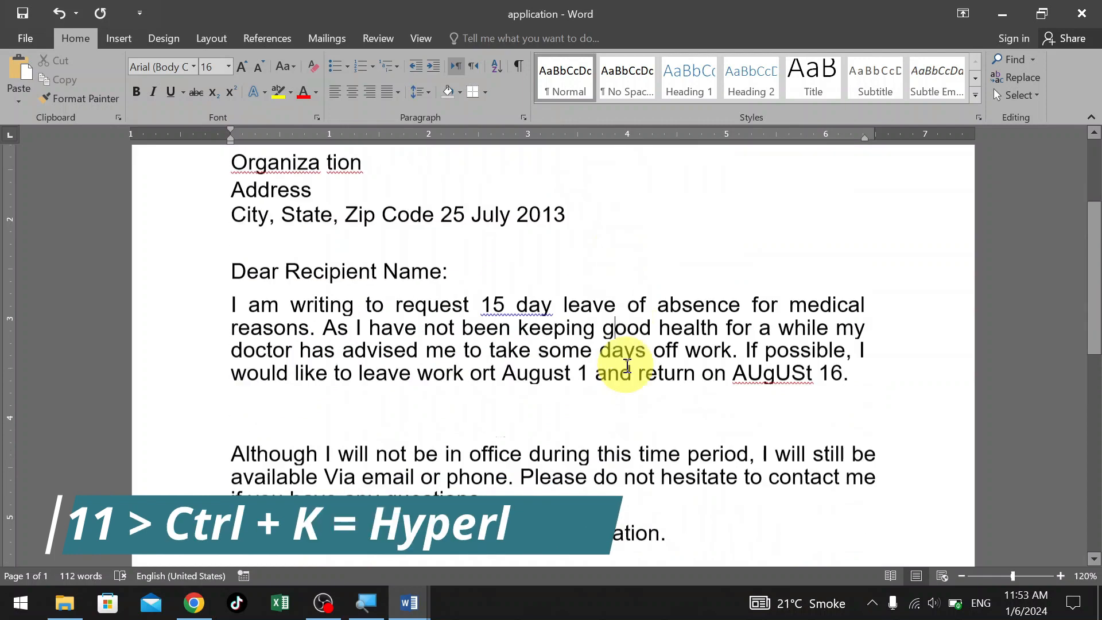
click(187, 201)
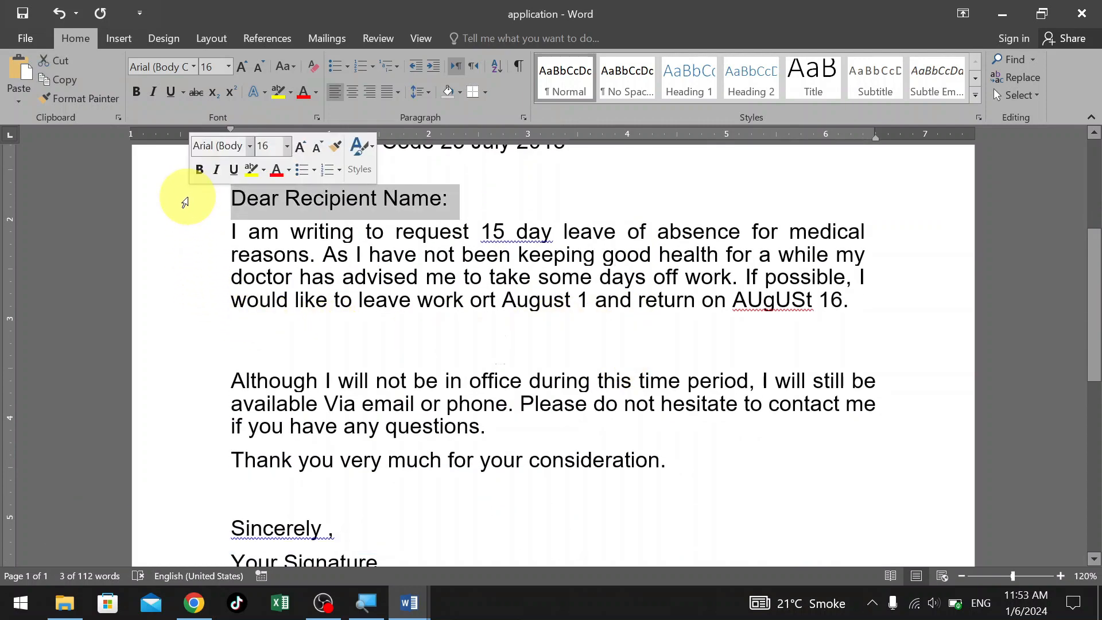
key(ctrl+k)
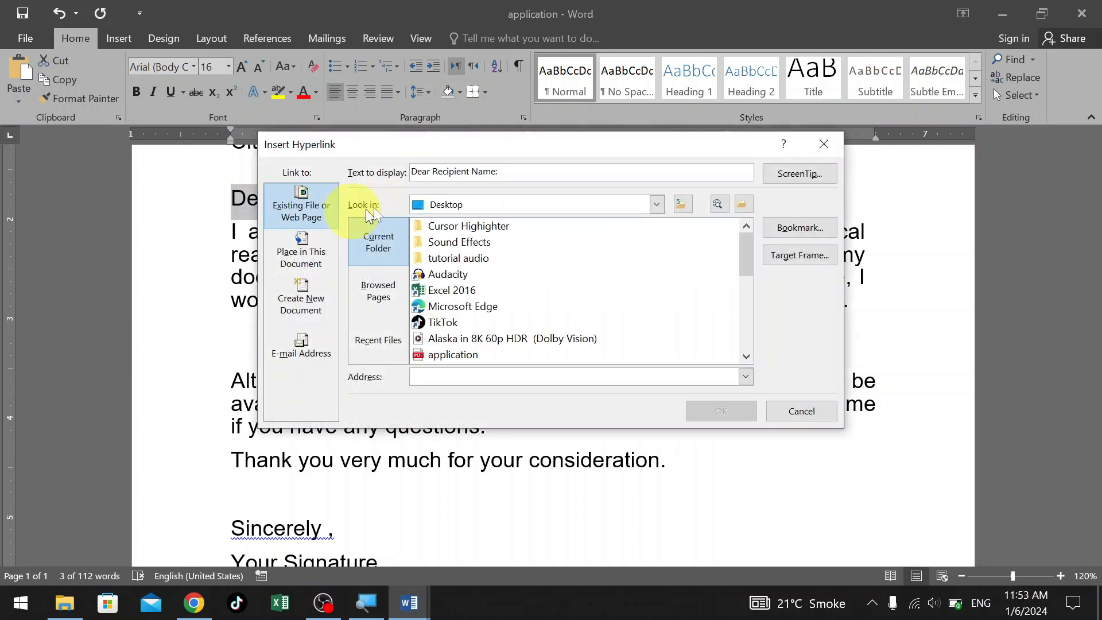
drag(490, 150, 549, 119)
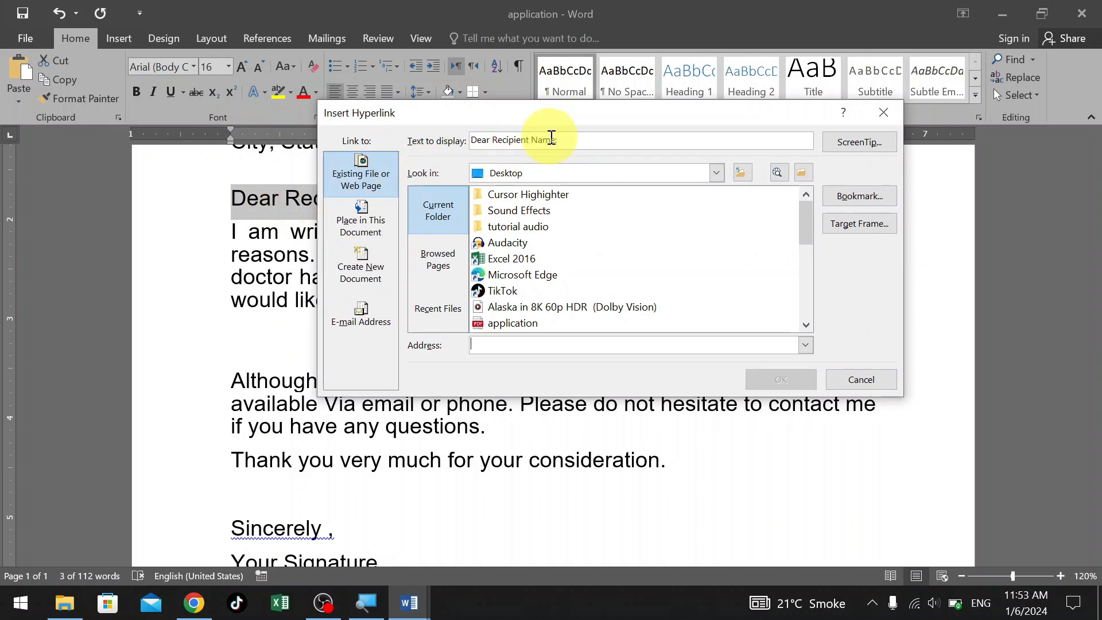
click(882, 112)
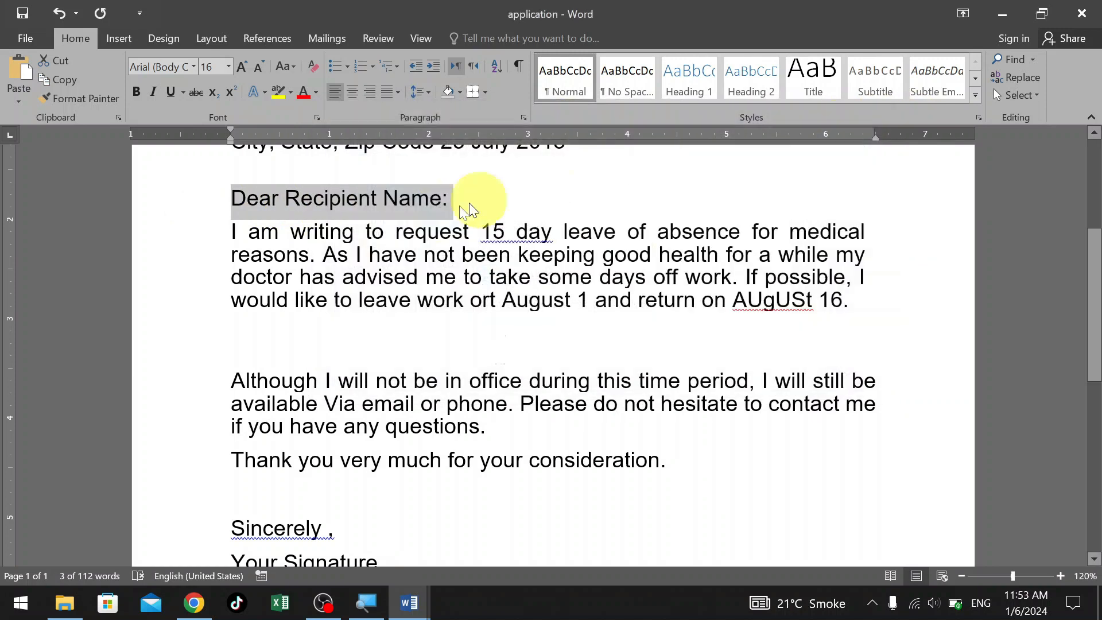
Reselect the "Dear Recipient Name:" line, open the hyperlink dialog once more, dismiss it, and deselect the line.
click(327, 201)
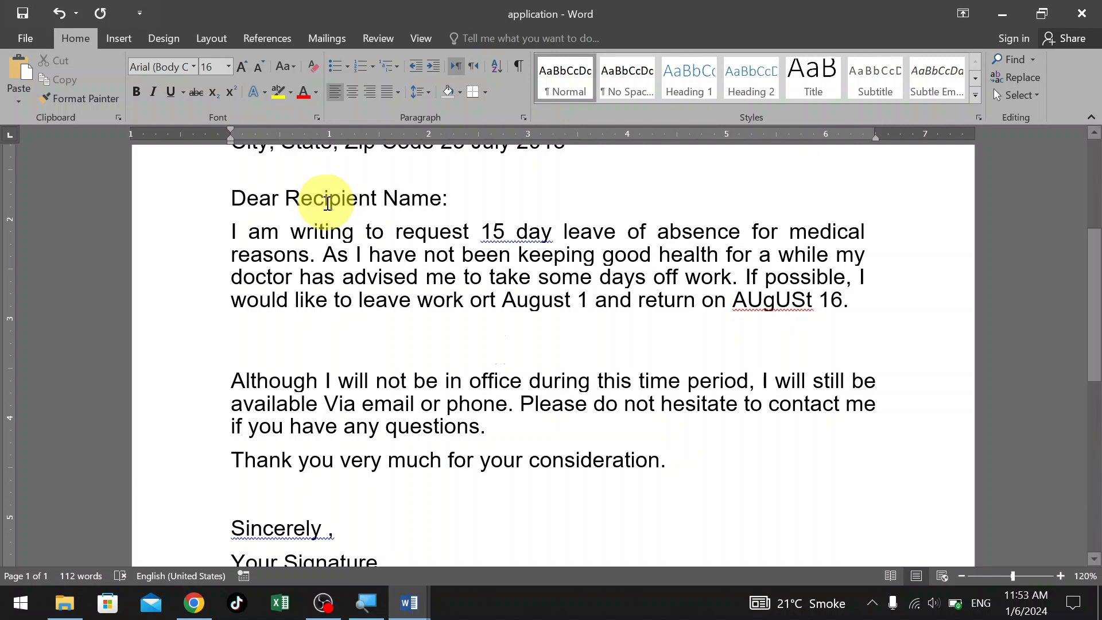
click(161, 209)
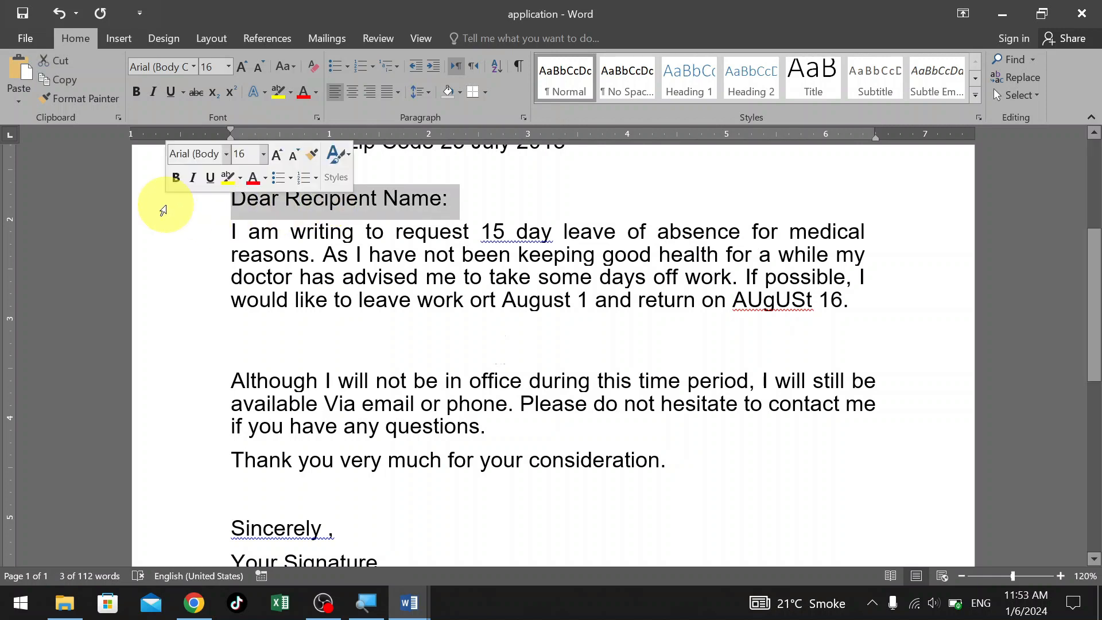
key(ctrl+k)
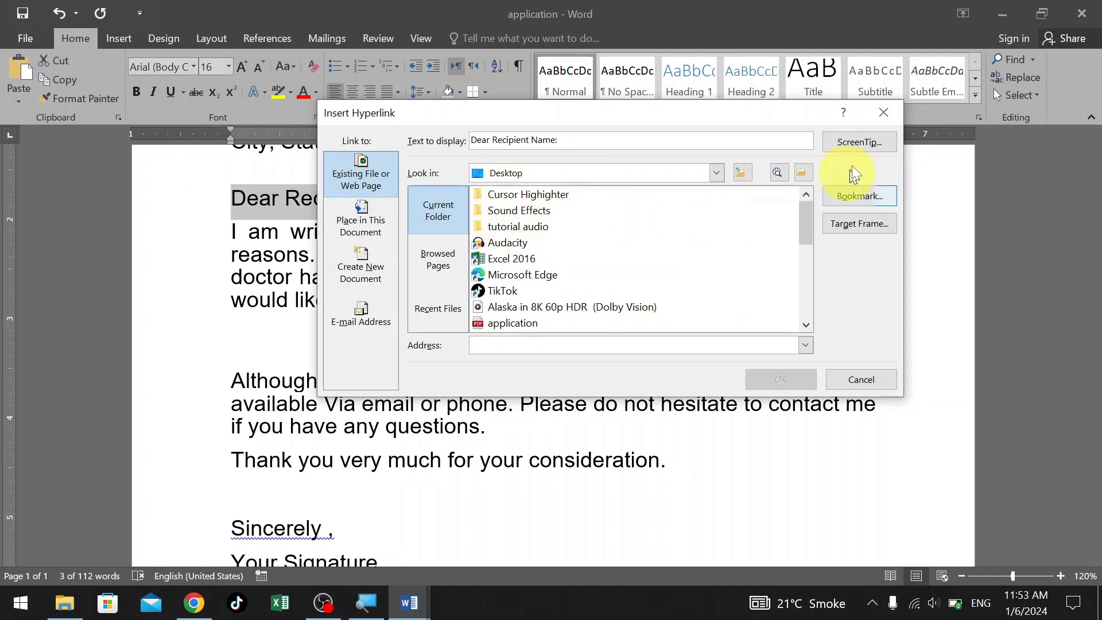
click(882, 113)
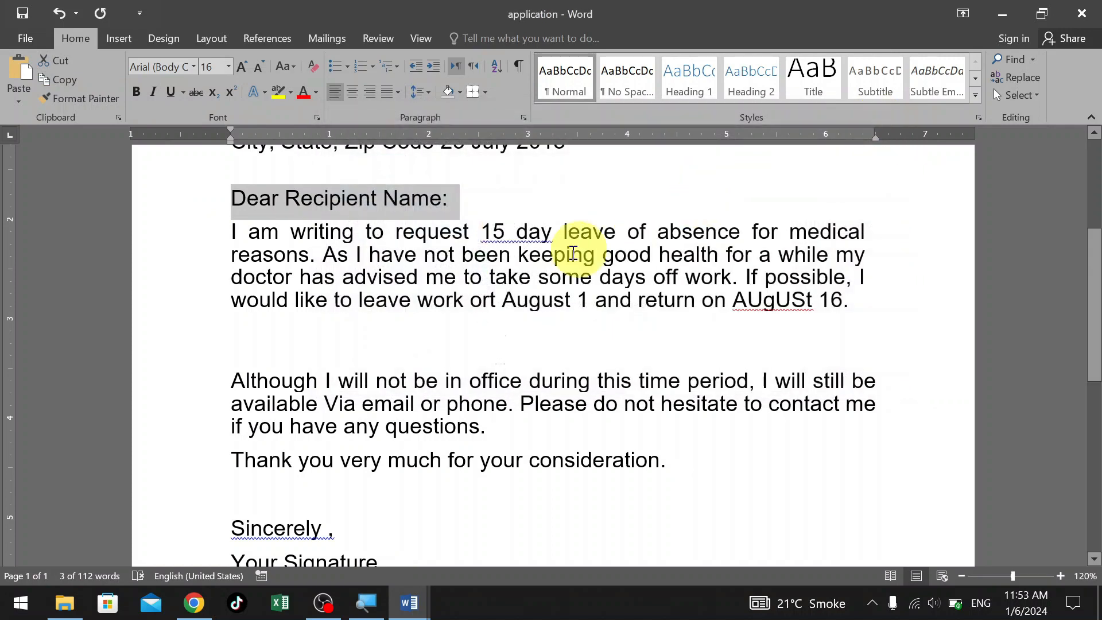
click(529, 272)
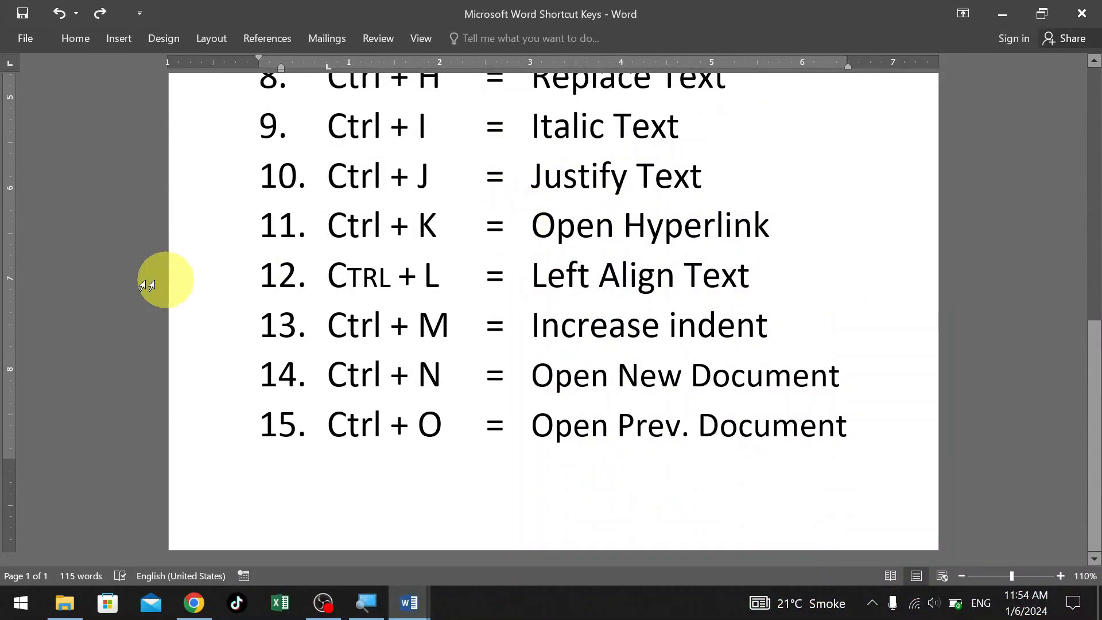
Select the Ctrl + L entry in the shortcut list, and center and left-align the letter's "Title" line twice, ending left-aligned.
click(164, 284)
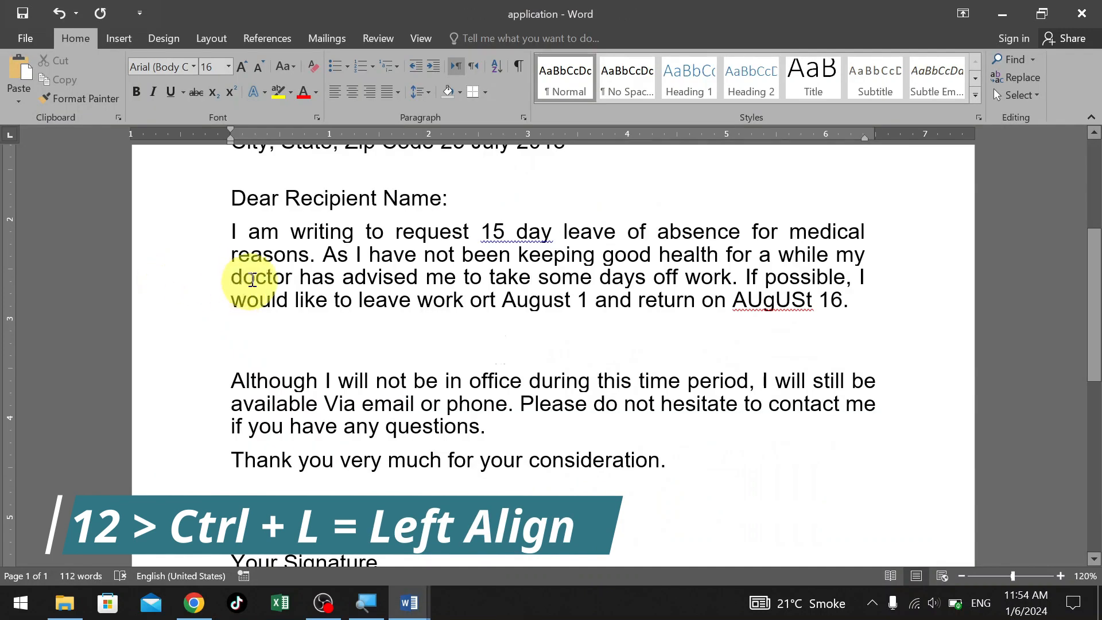
scroll(252, 280, up, 5)
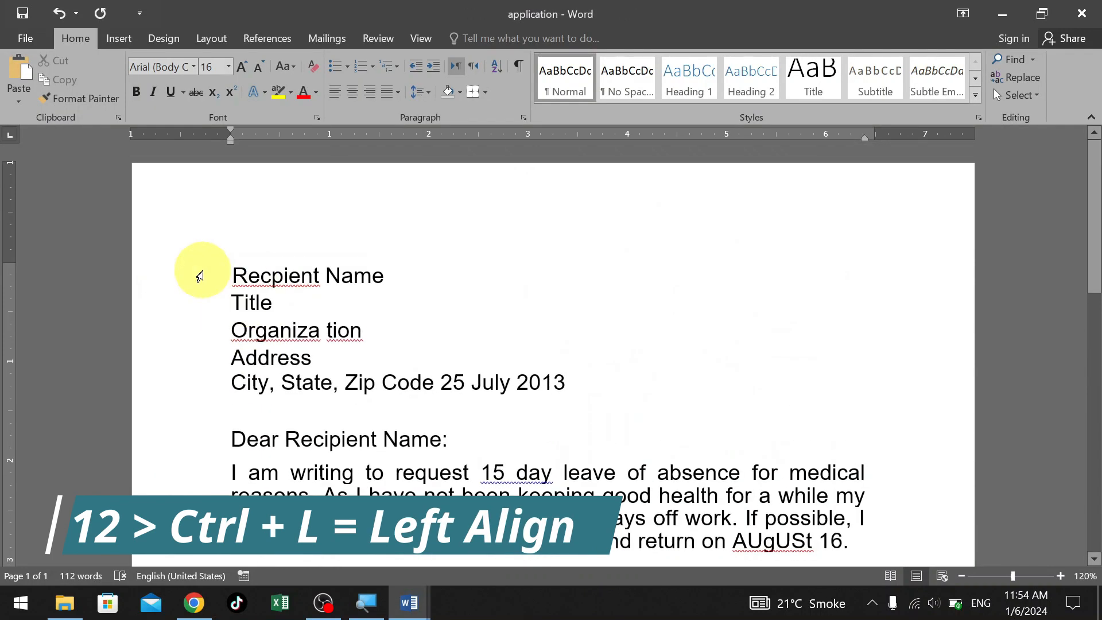
click(231, 296)
key(ctrl+e)
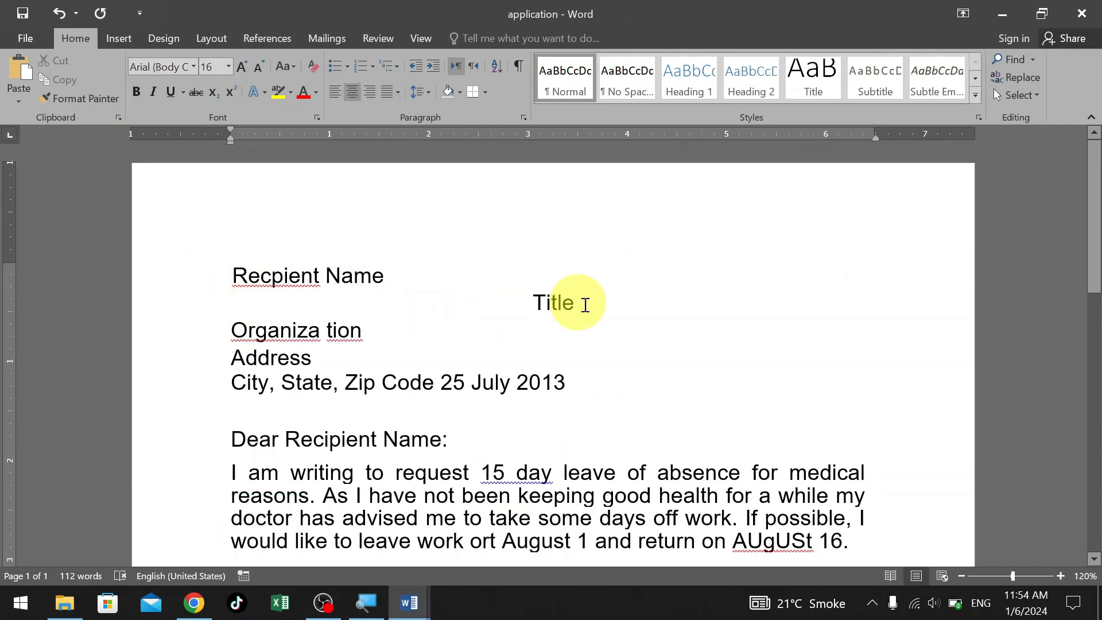
click(660, 307)
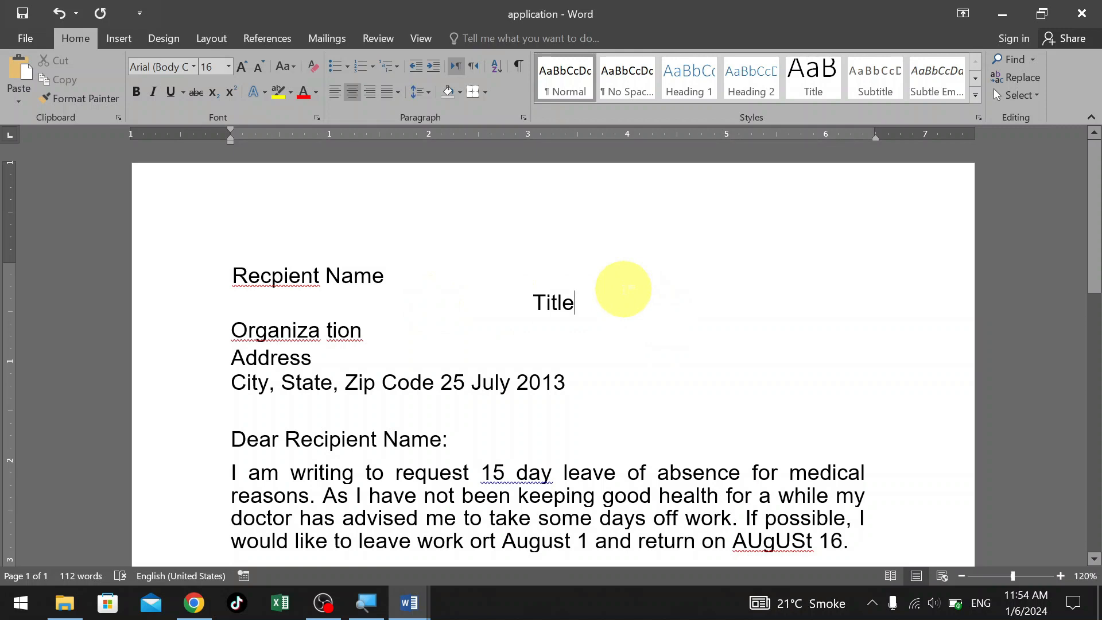
key(ctrl+l)
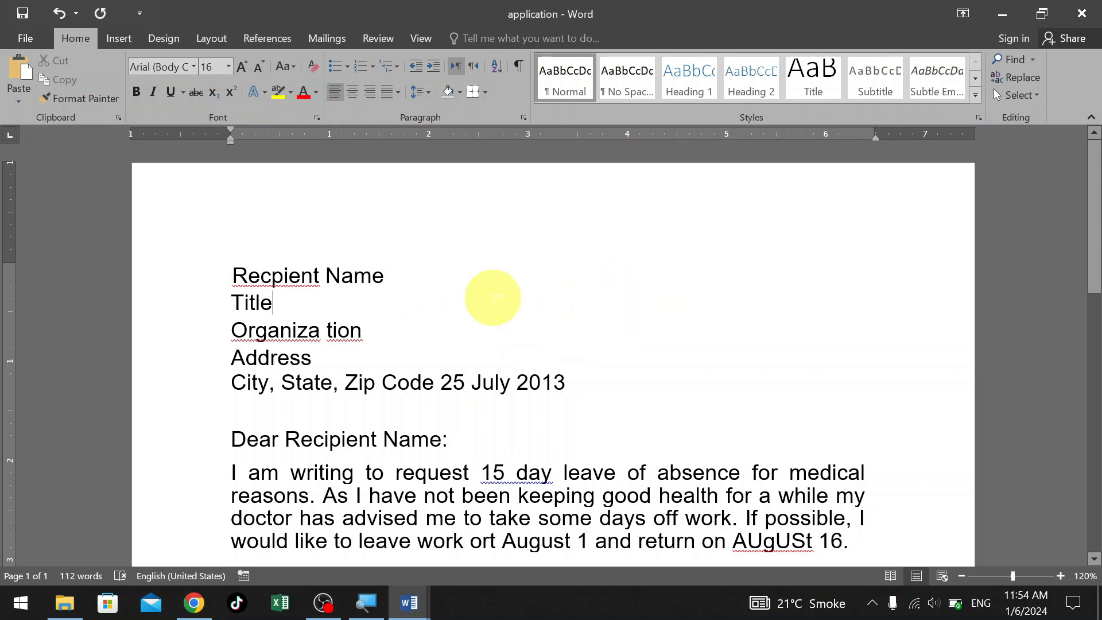
key(ctrl+e)
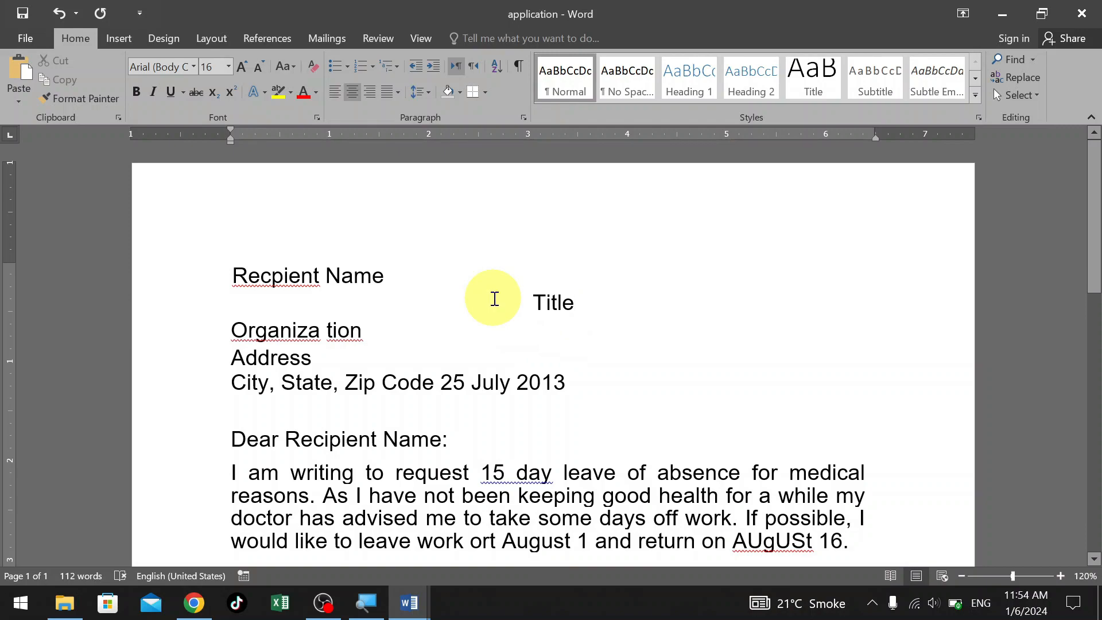
key(ctrl+l)
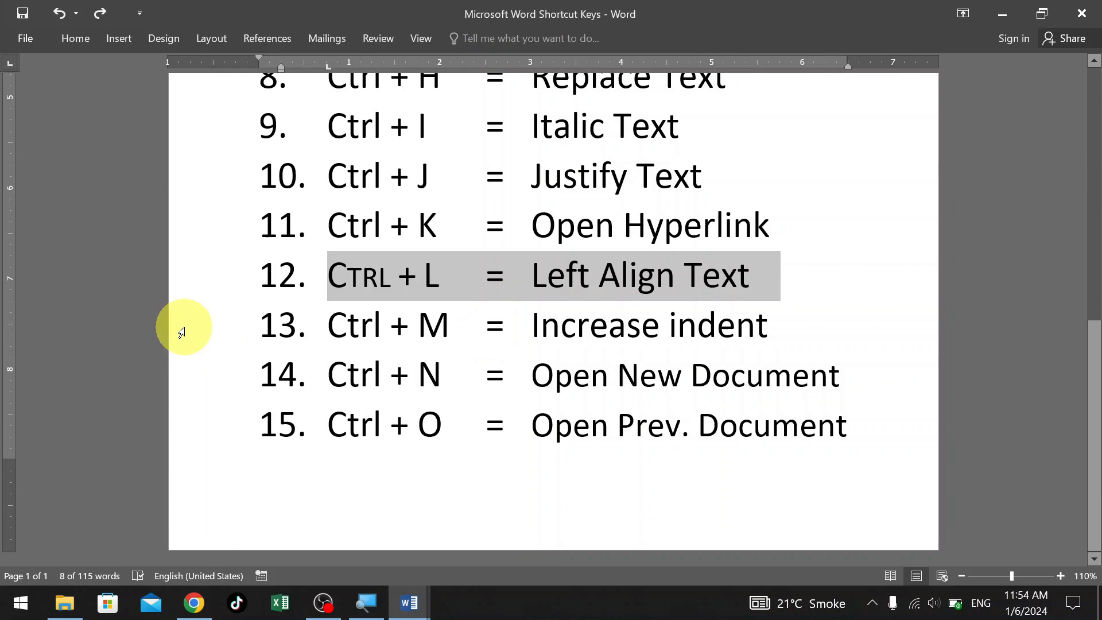
Select the Ctrl + M entry in the shortcut list and indent the letter's three closing lines four levels, to 2 inches.
click(182, 333)
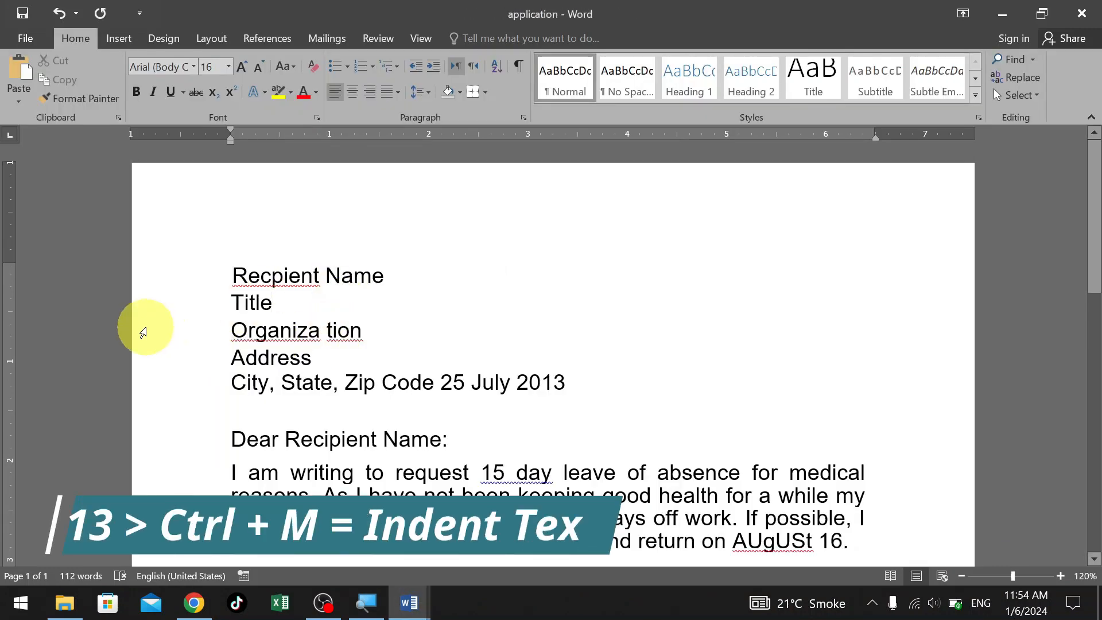
scroll(172, 332, down, 9)
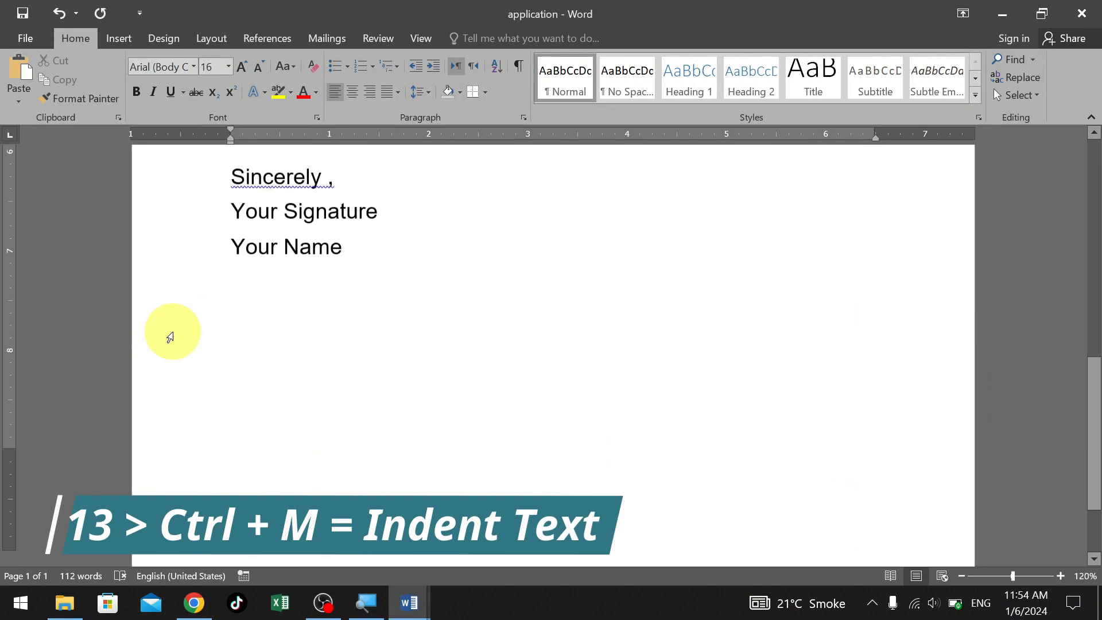
scroll(172, 333, up, 6)
scroll(190, 373, down, 3)
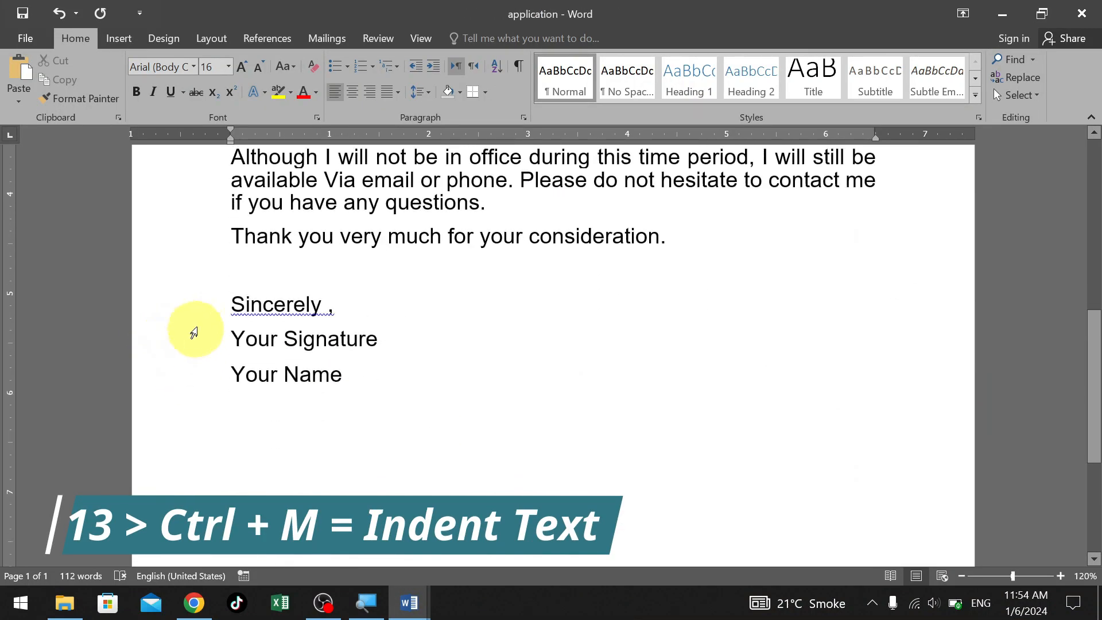
drag(177, 307, 183, 375)
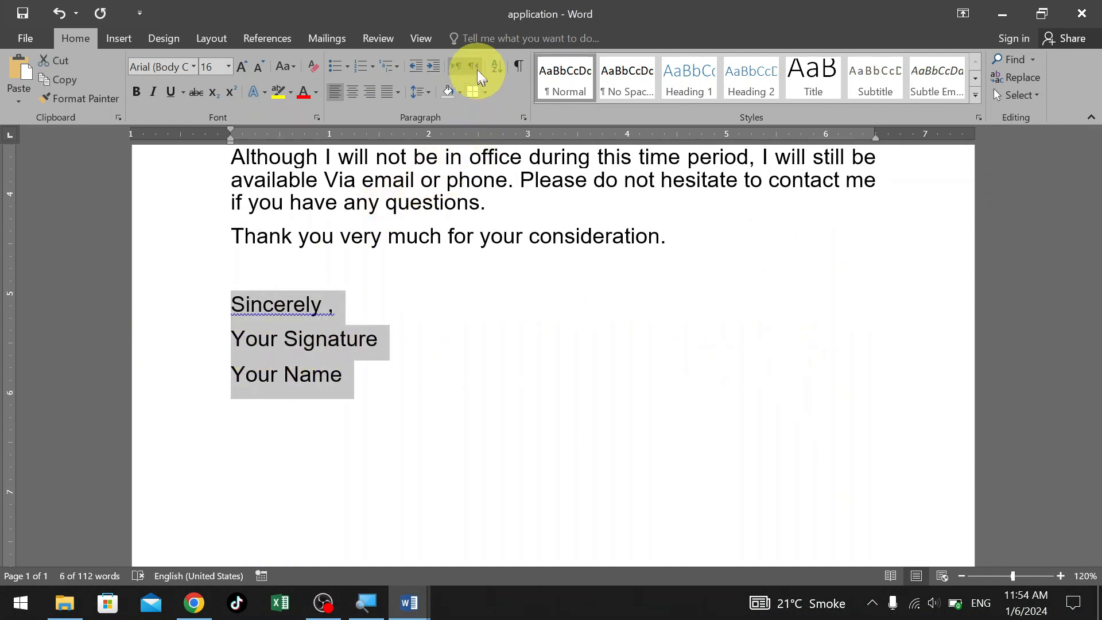
click(431, 70)
click(431, 70)
click(432, 70)
click(431, 70)
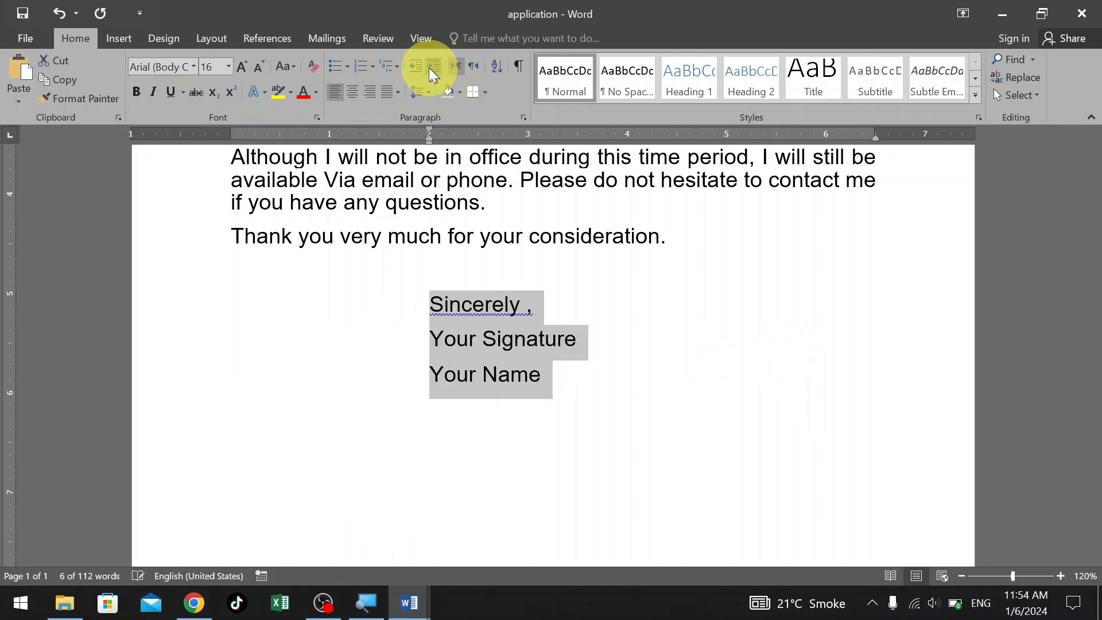
Remove the four indent levels from the closing lines and insert a tab after "Sincerely ,".
click(415, 66)
click(415, 66)
click(414, 67)
click(415, 67)
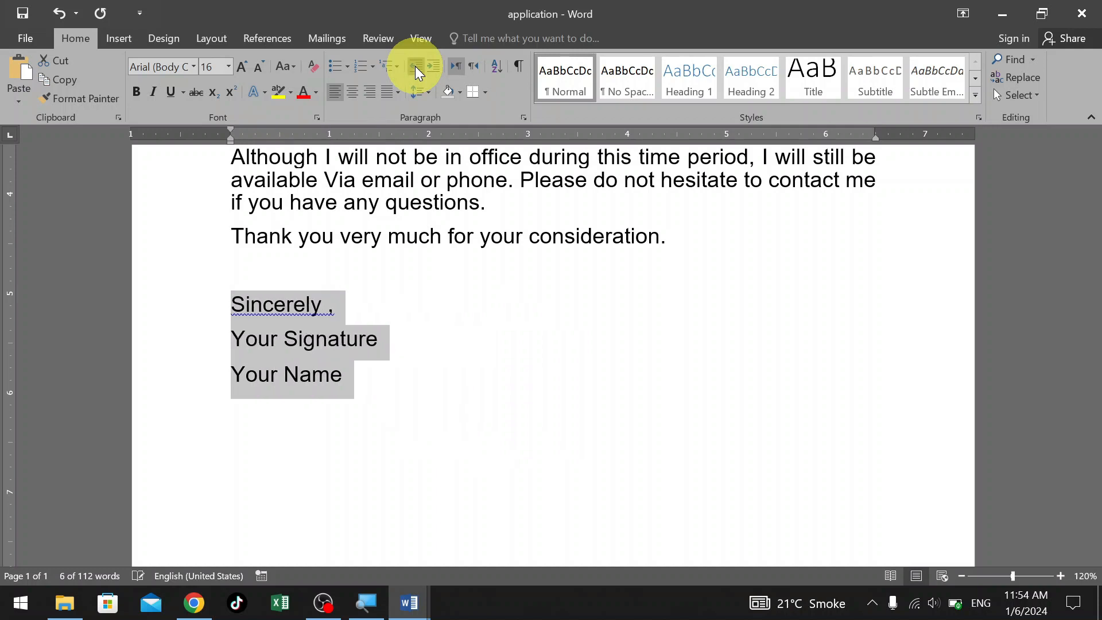
click(420, 314)
key(Tab)
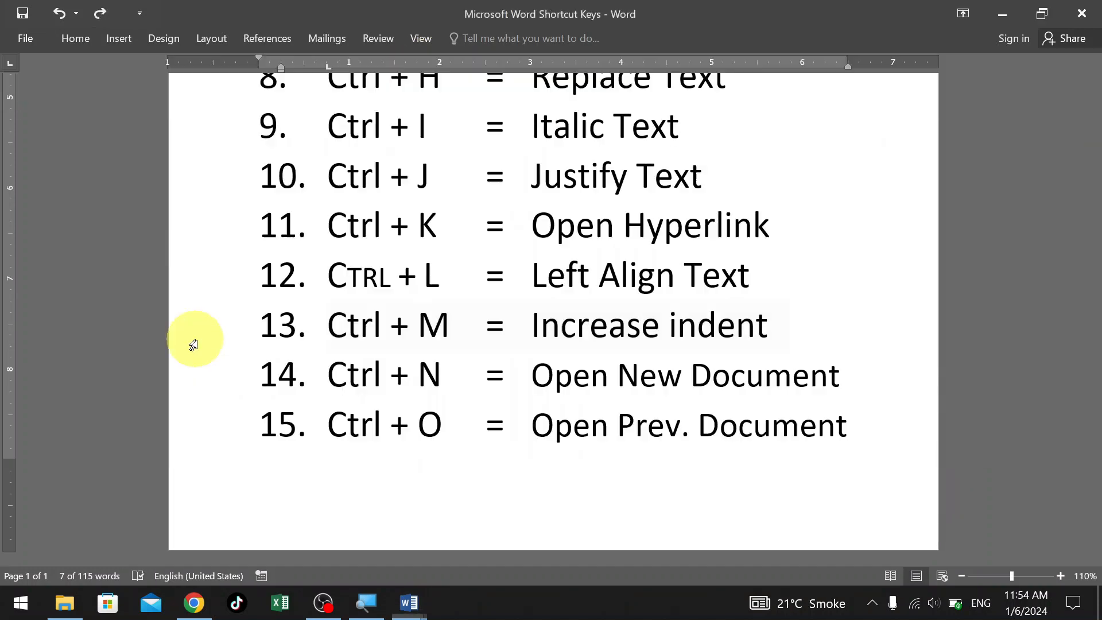
click(215, 331)
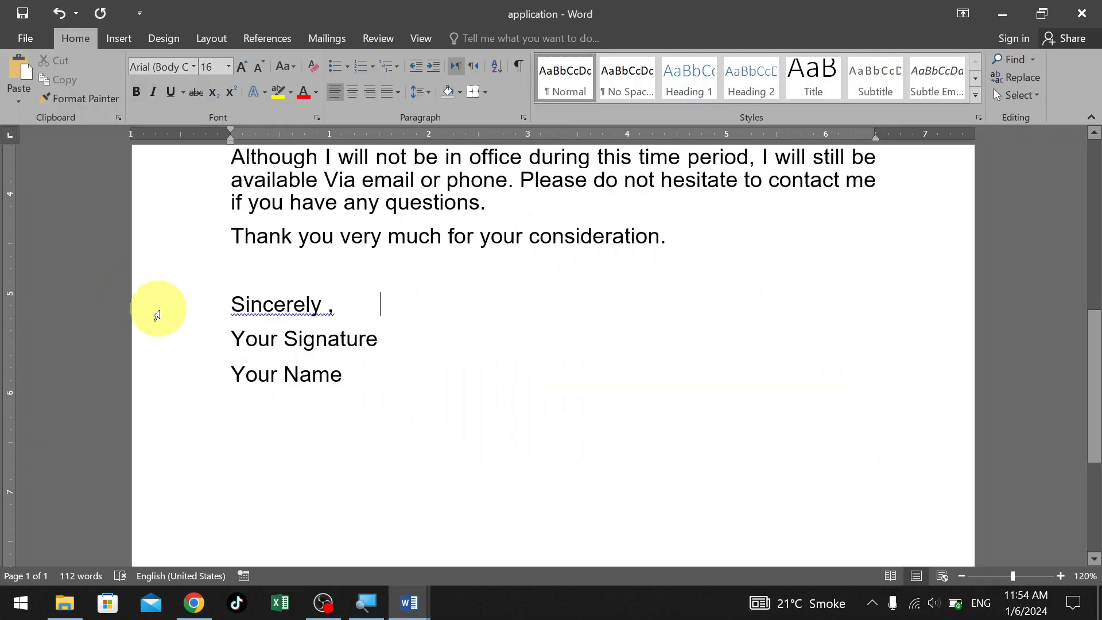
Indent the closing lines from "Sincerely ," to "Your Name" nine levels, to 4.5 inches.
drag(156, 315, 159, 375)
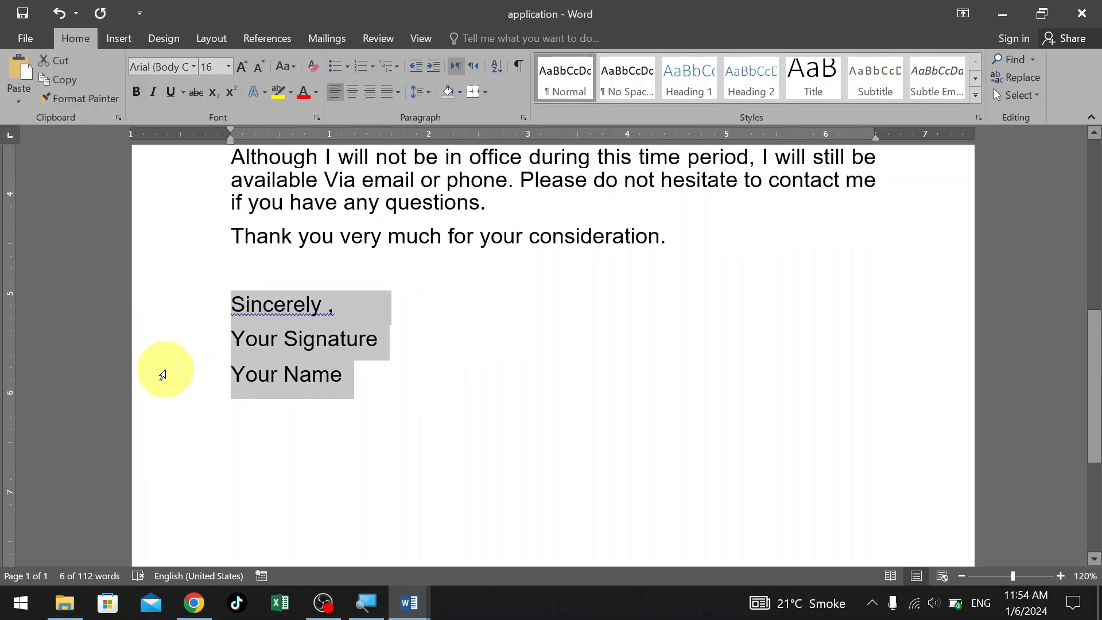
key(ctrl+m)
key(ctrl+m)
key(ctrl+m)
key(ctrl+m)
key(ctrl+m)
key(ctrl+m)
key(ctrl+m)
key(ctrl+m)
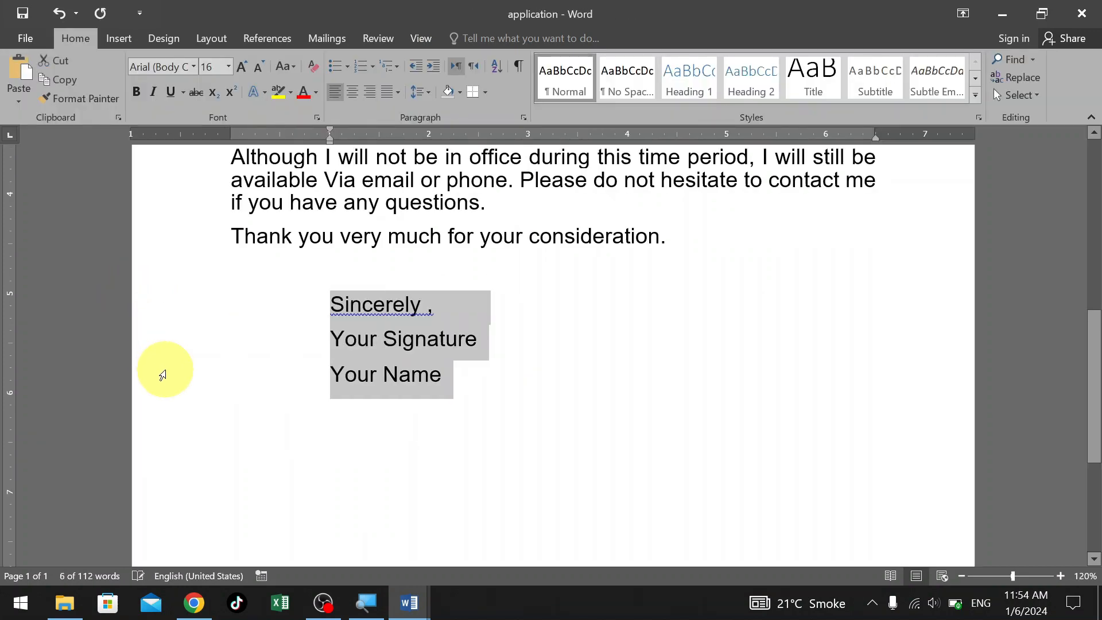
key(ctrl+m)
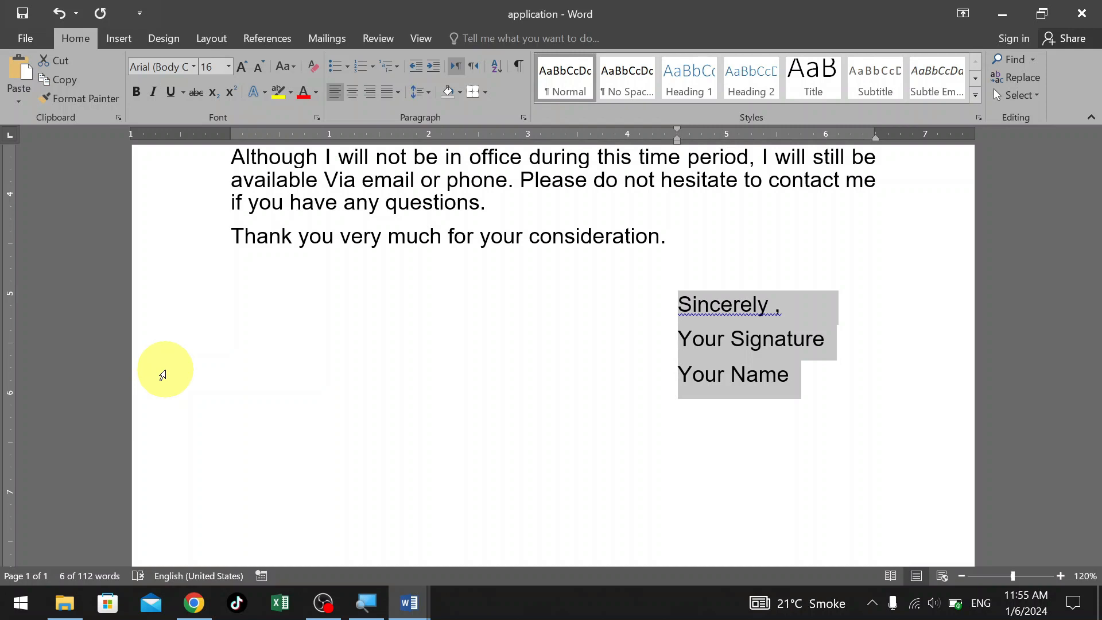
Try to decrease the indent of the three closing lines.
text(M)
key(ctrl+shift+m)
key(ctrl+shift+m)
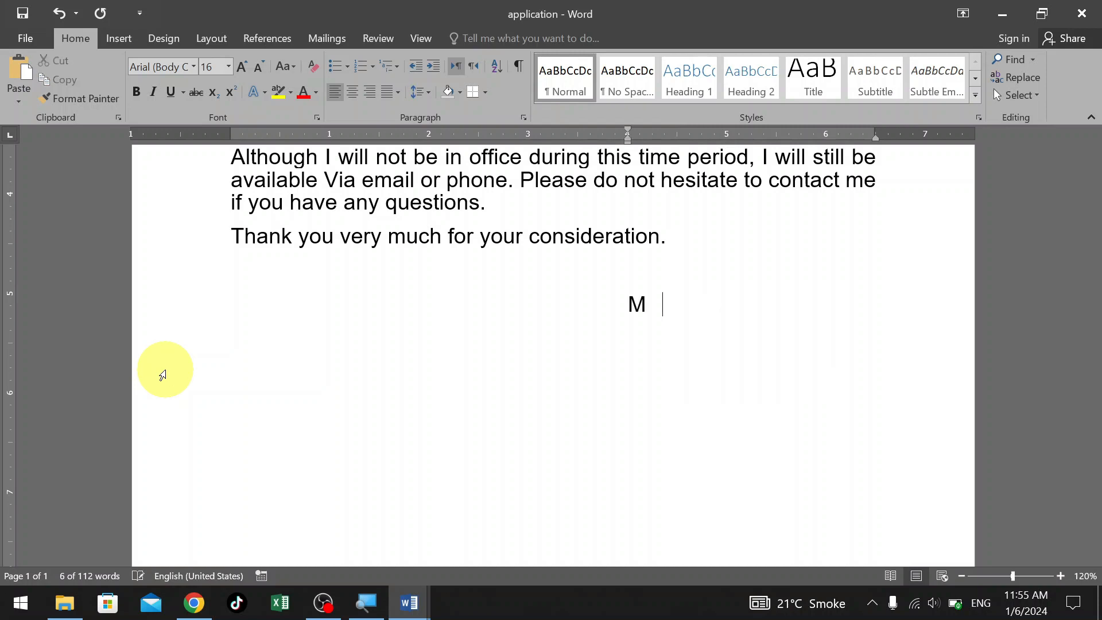
key(ctrl+m)
key(ctrl+m)
Undo the accidental replacement of the closing lines with "M" and roll back their indentation to 0.5 inch.
key(ctrl+z)
key(ctrl+z)
key(ctrl+z)
key(ctrl+z)
key(ctrl+z)
key(ctrl+z)
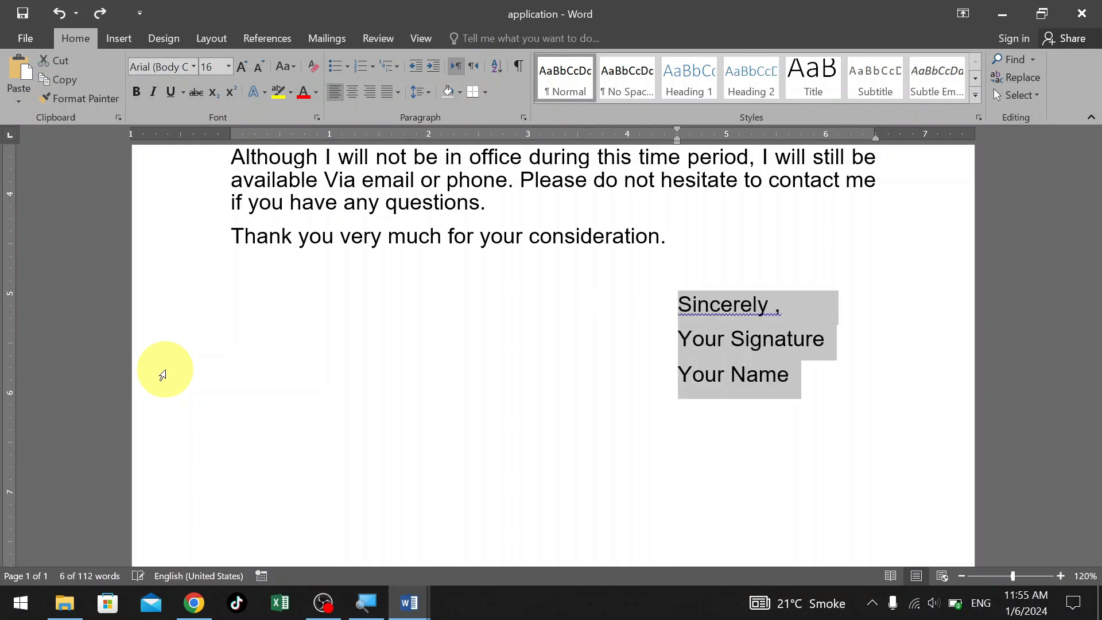
key(ctrl+z)
key(ctrl+z)
key(ctrl+z)
key(ctrl+z)
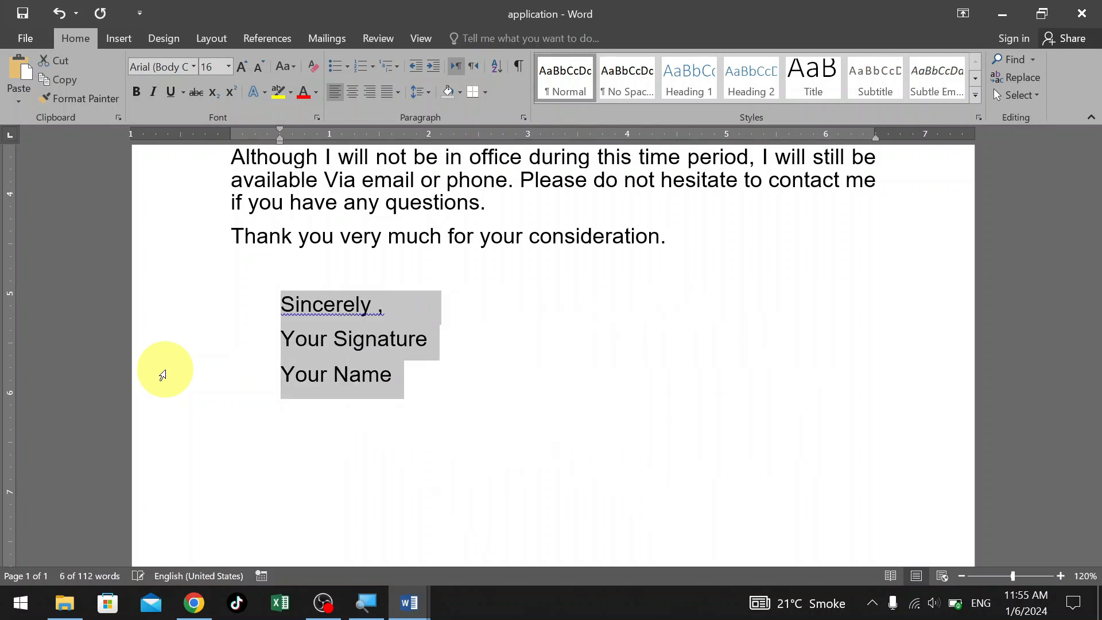
Increase the indent of the three closing lines repeatedly, to about 4 inches.
key(ctrl+m)
key(ctrl+m)
key(ctrl+m)
key(ctrl+m)
key(ctrl+m)
key(ctrl+m)
key(ctrl+m)
key(ctrl+m)
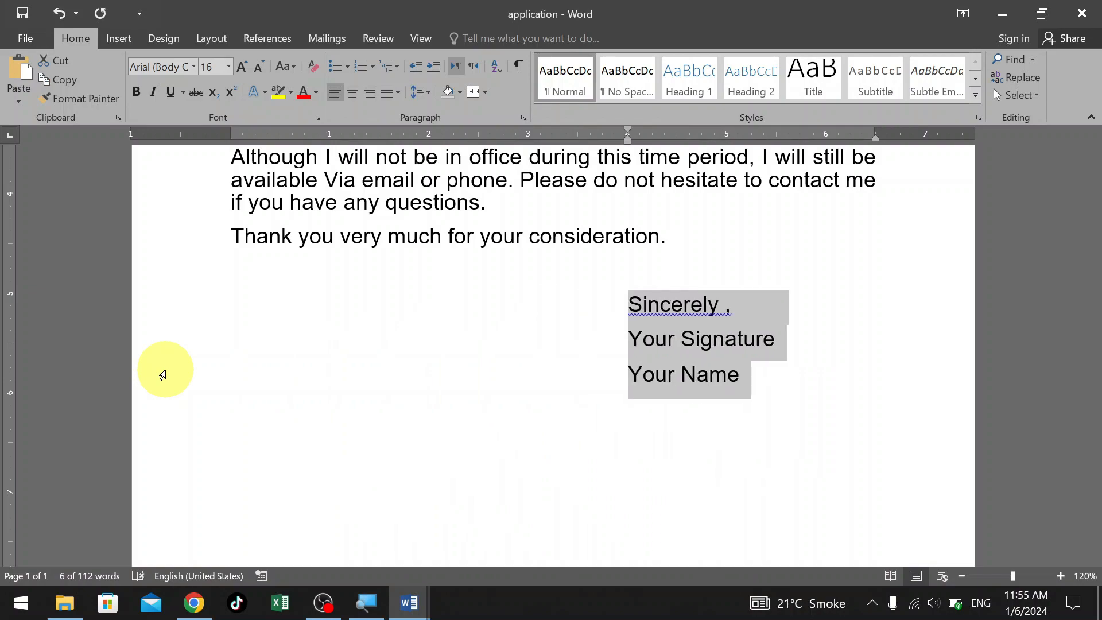
Decrease the closing lines' indent back to the margin and select the Ctrl + N entry in the shortcut list document.
key(ctrl+shift+m)
key(ctrl+shift+m)
key(ctrl+shift+m)
key(ctrl+shift+m)
key(ctrl+shift+m)
key(ctrl+shift+m)
key(ctrl+shift+m)
key(ctrl+shift+m)
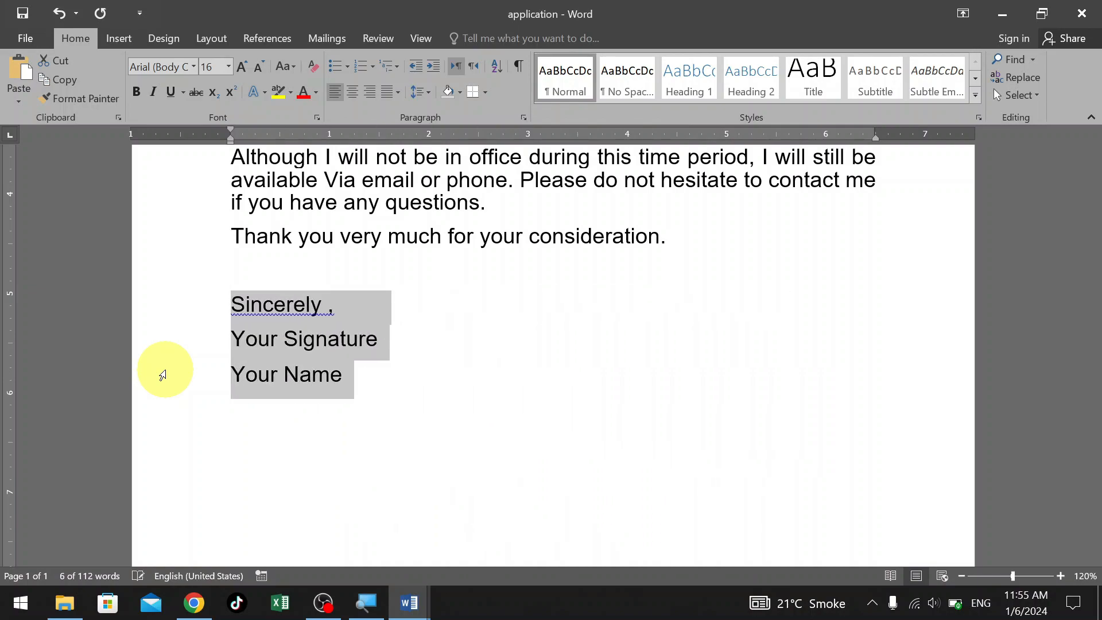
key(alt+Tab)
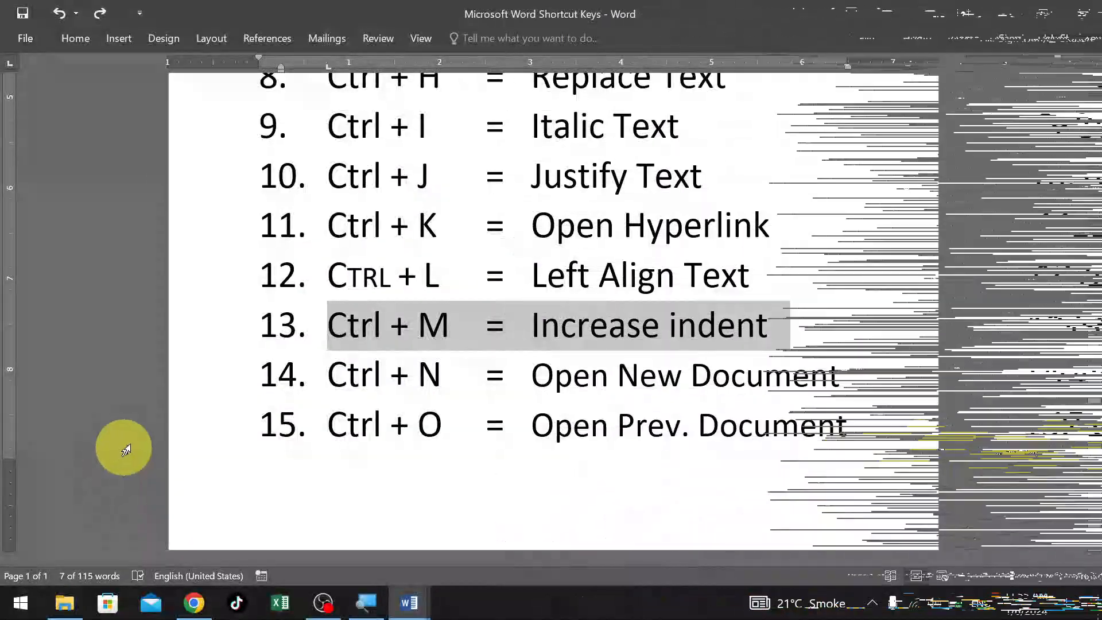
click(199, 391)
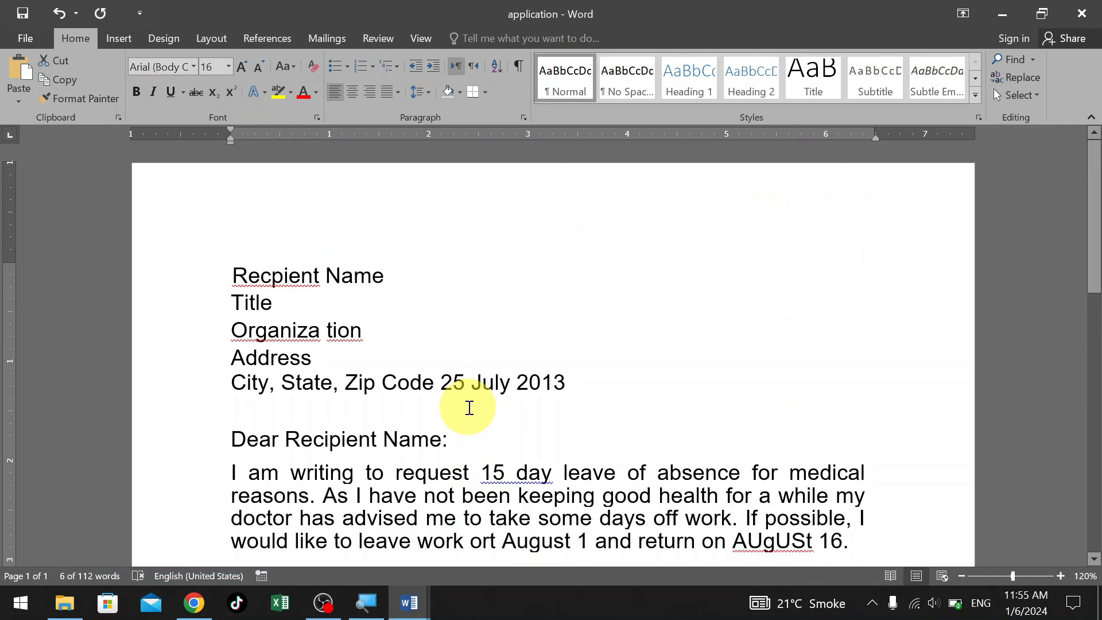
Create a new blank document, enter the filler text "Ja;lkdjf;klj ;jaldf", and close it without saving.
key(ctrl+n)
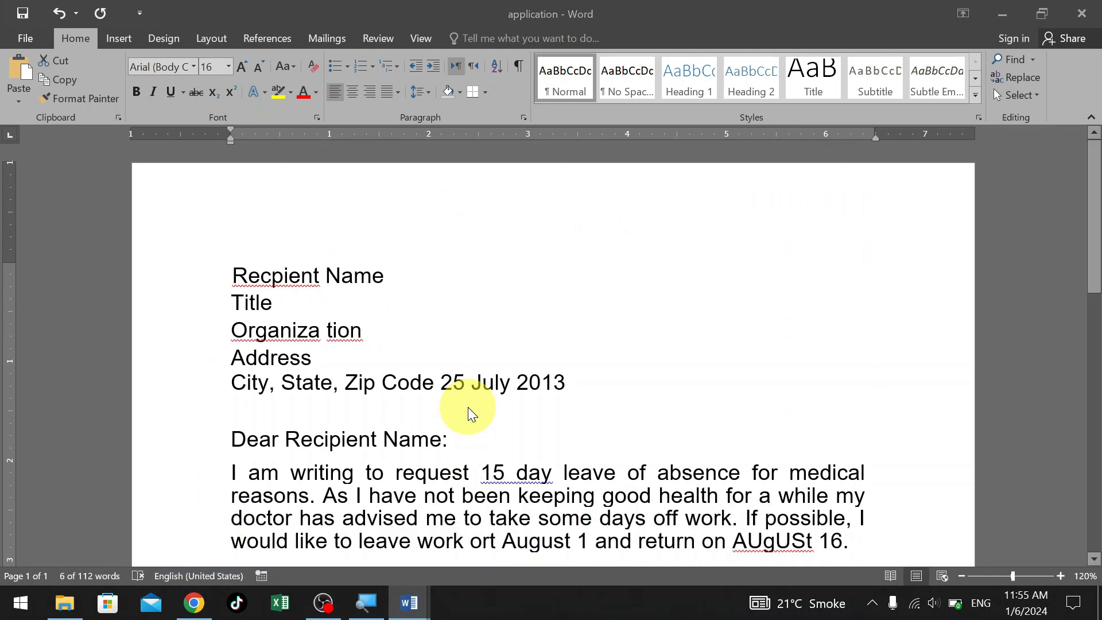
text(Ja;lkdjf;klj ;jaldf)
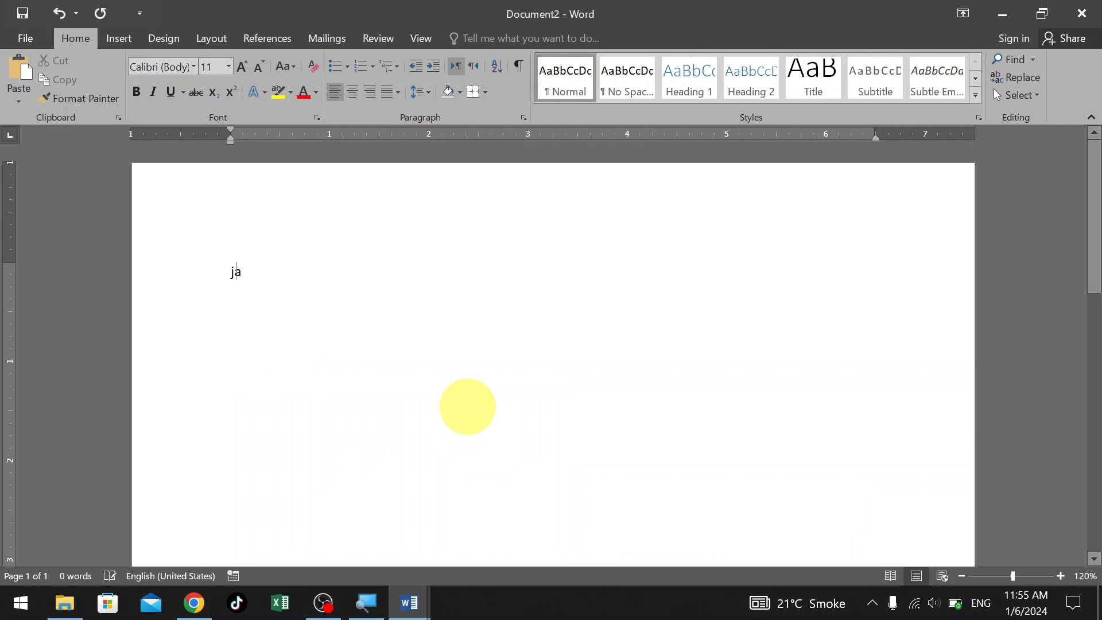
key(ctrl+s)
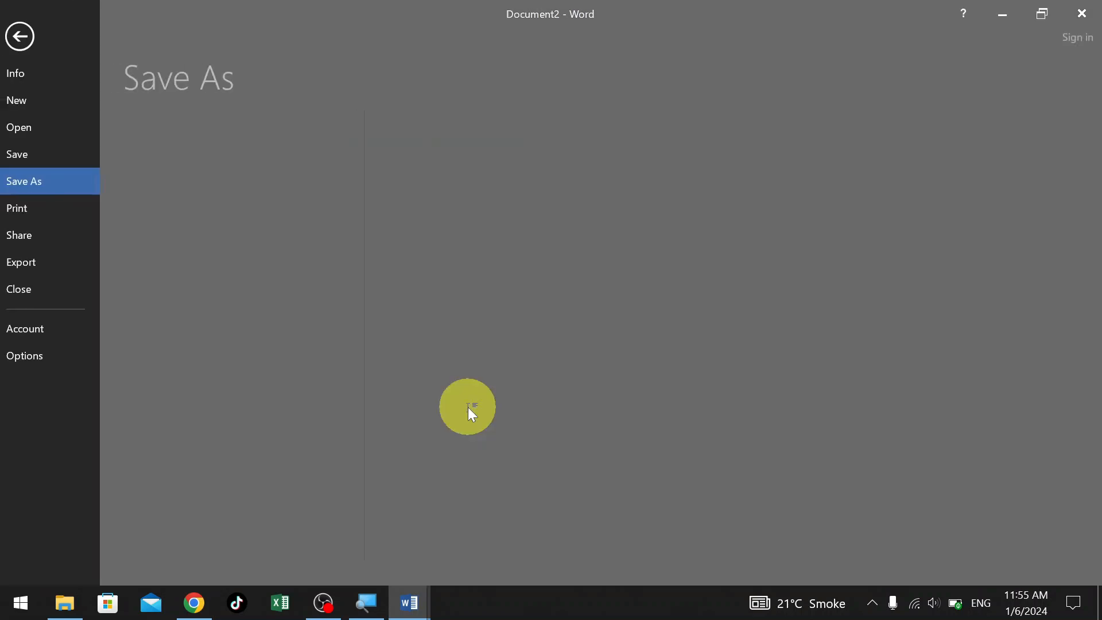
key(Escape)
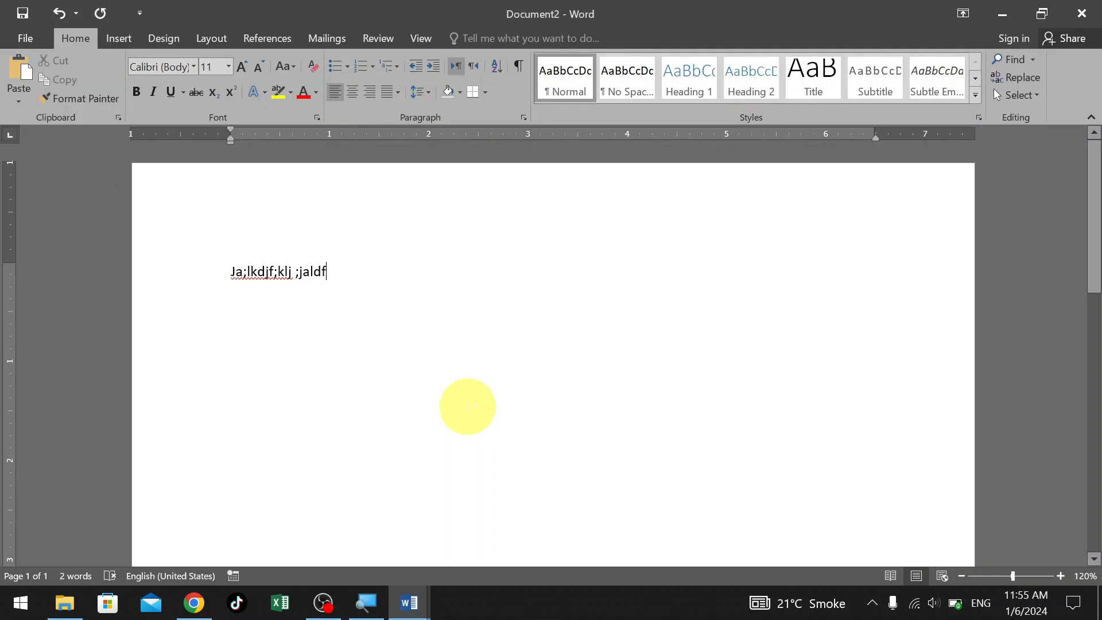
key(ctrl+w)
key(Escape)
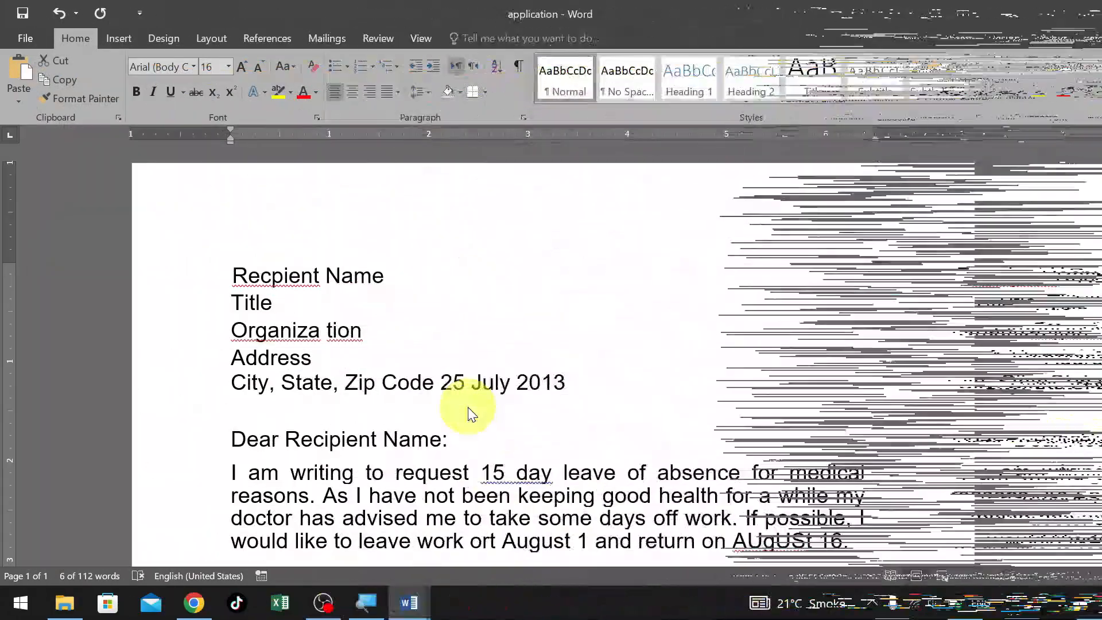
Select the Ctrl + O entry in the shortcut list document and return to the application letter.
key(alt+Tab)
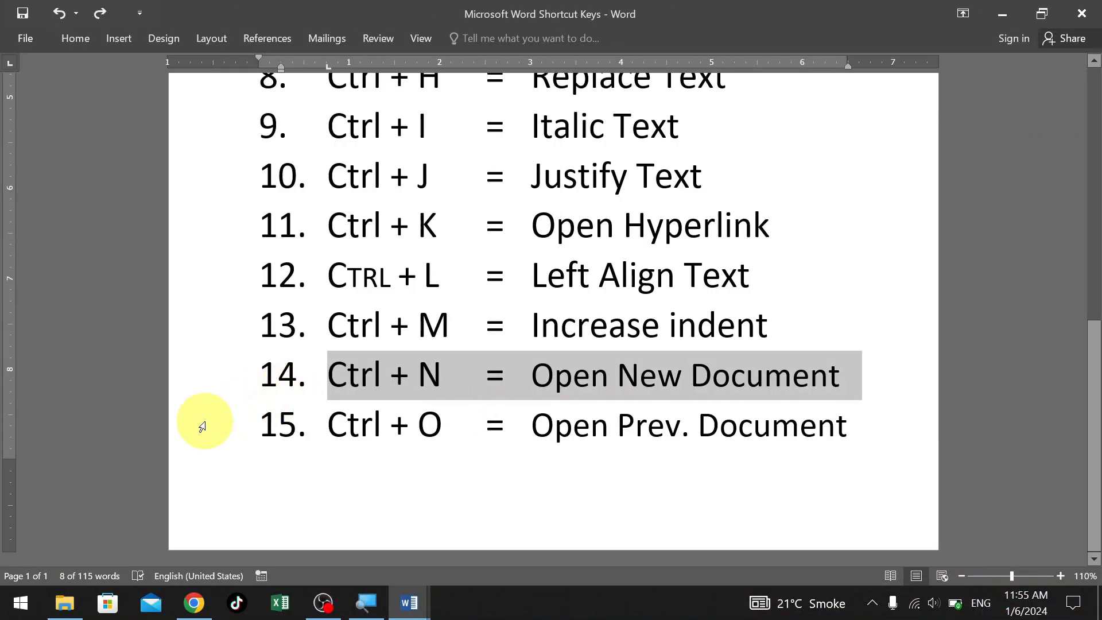
click(202, 426)
key(alt+Tab)
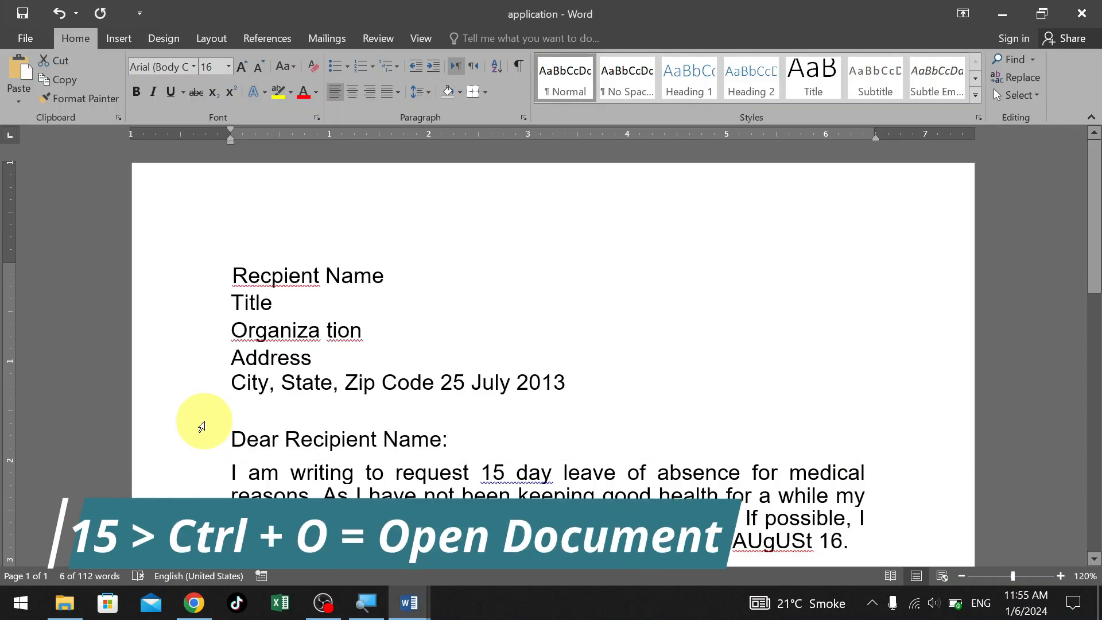
click(468, 358)
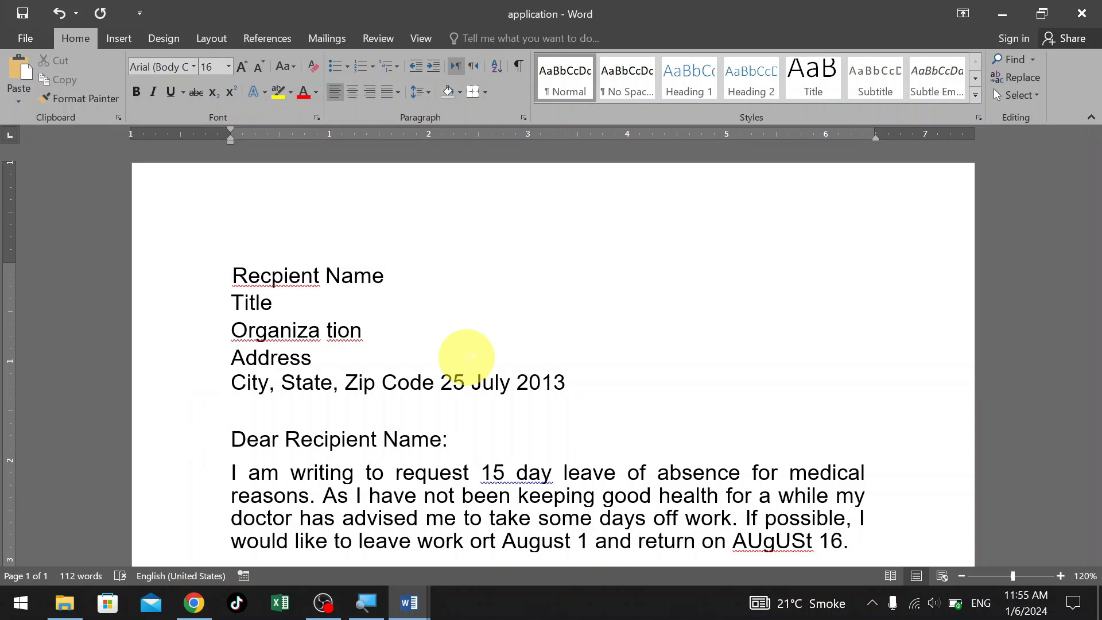
Open the Word document "Chart" from the Desktop folder and go back to the end of the shortcut list document.
key(ctrl+o)
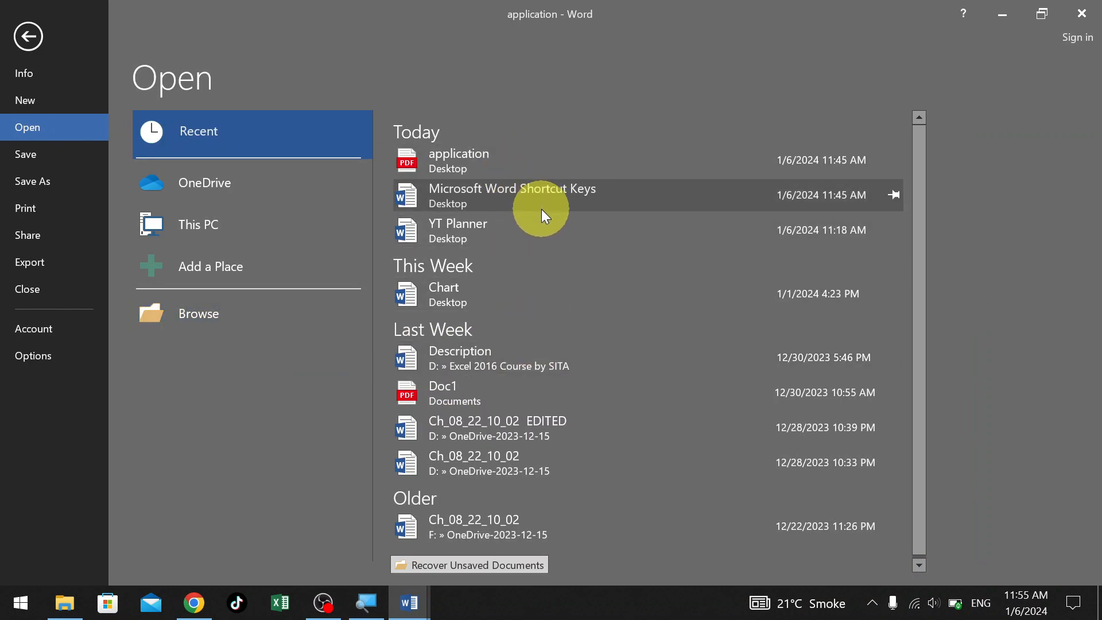
click(151, 325)
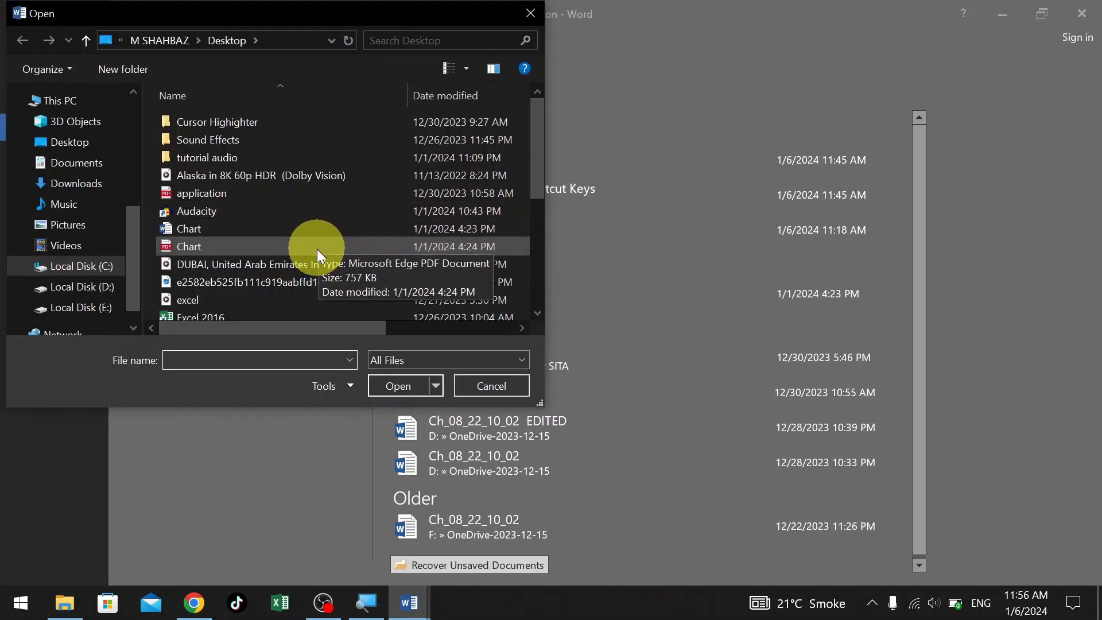
click(302, 232)
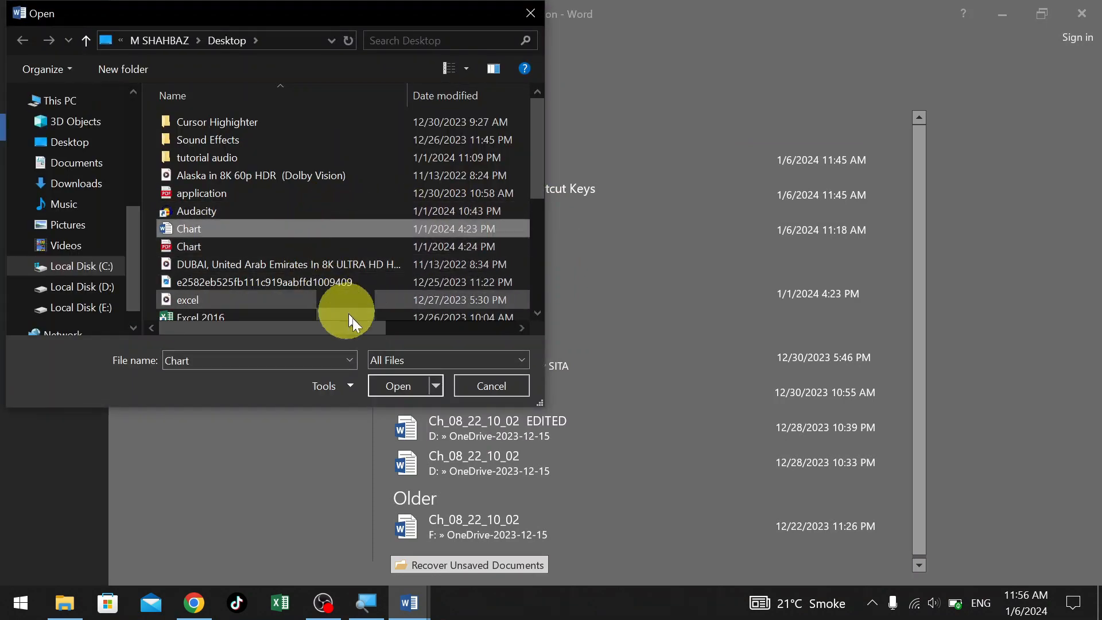
click(403, 386)
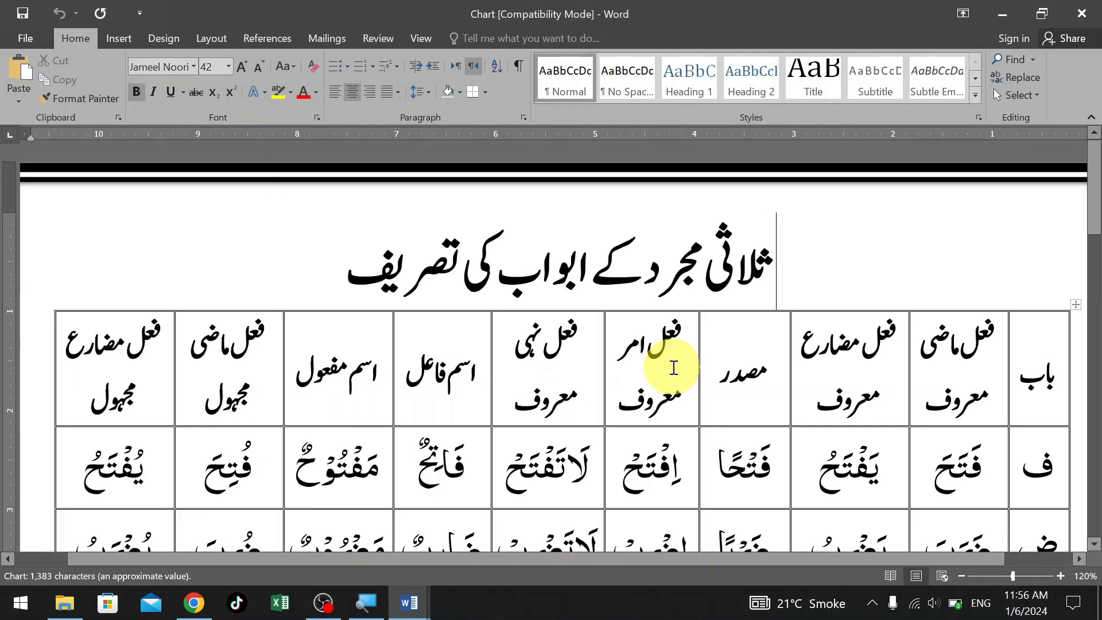
scroll(674, 367, down, 2)
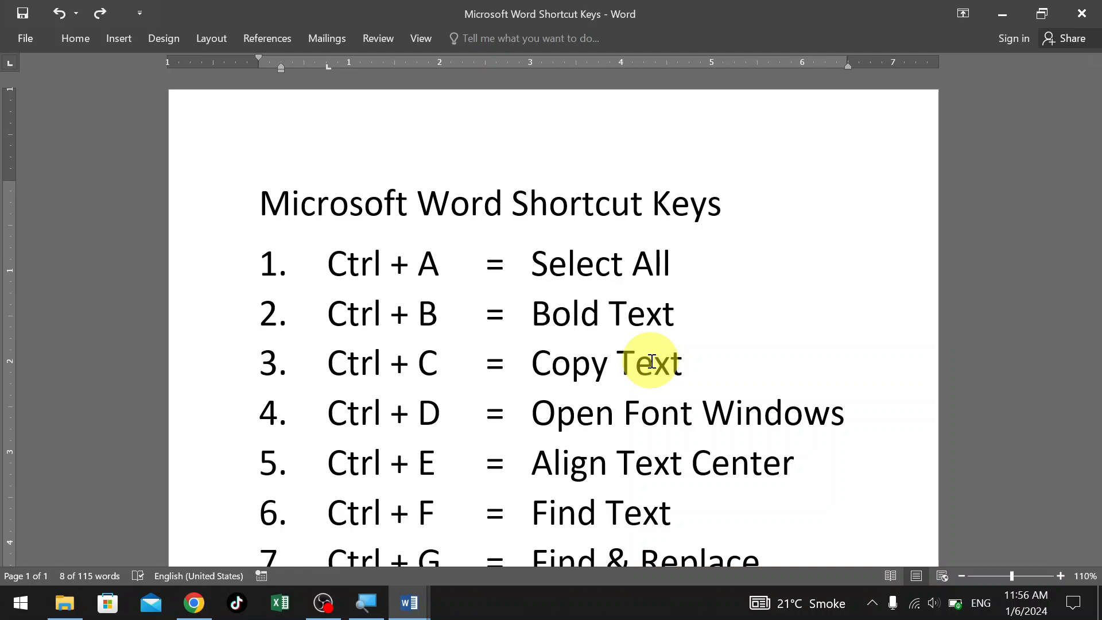
scroll(651, 362, down, 8)
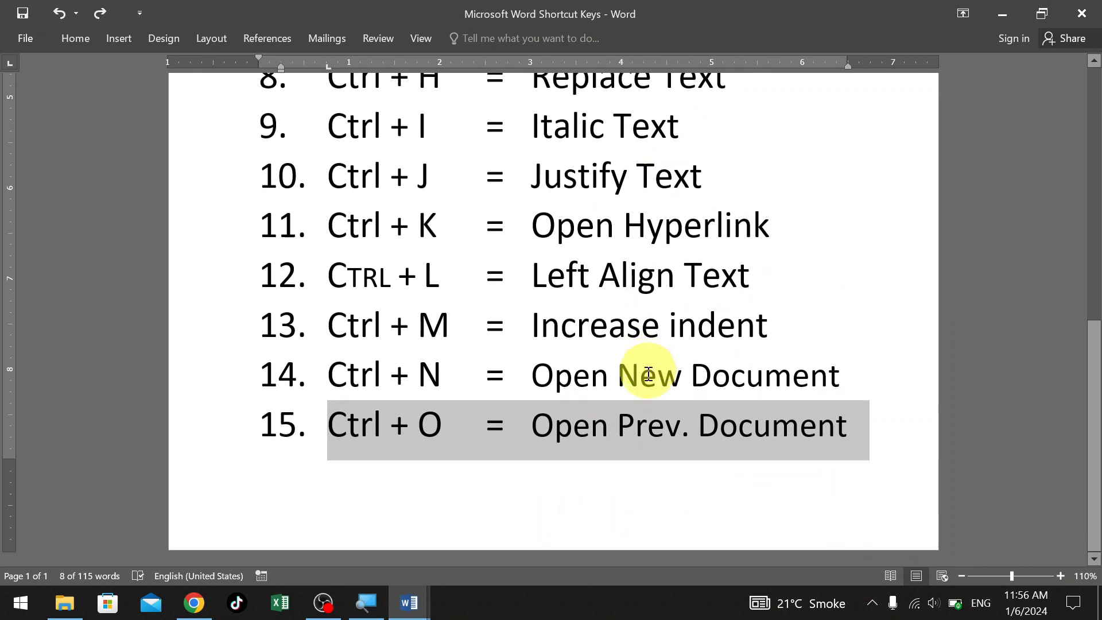